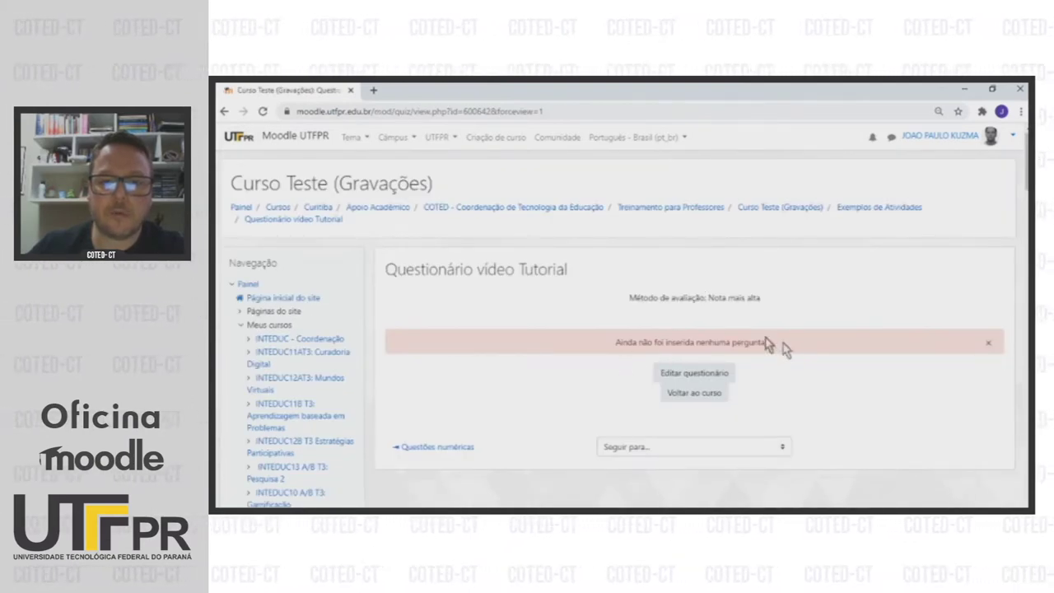
Step: Open the quiz for editing and add a new question of the type Numérico
click(692, 375)
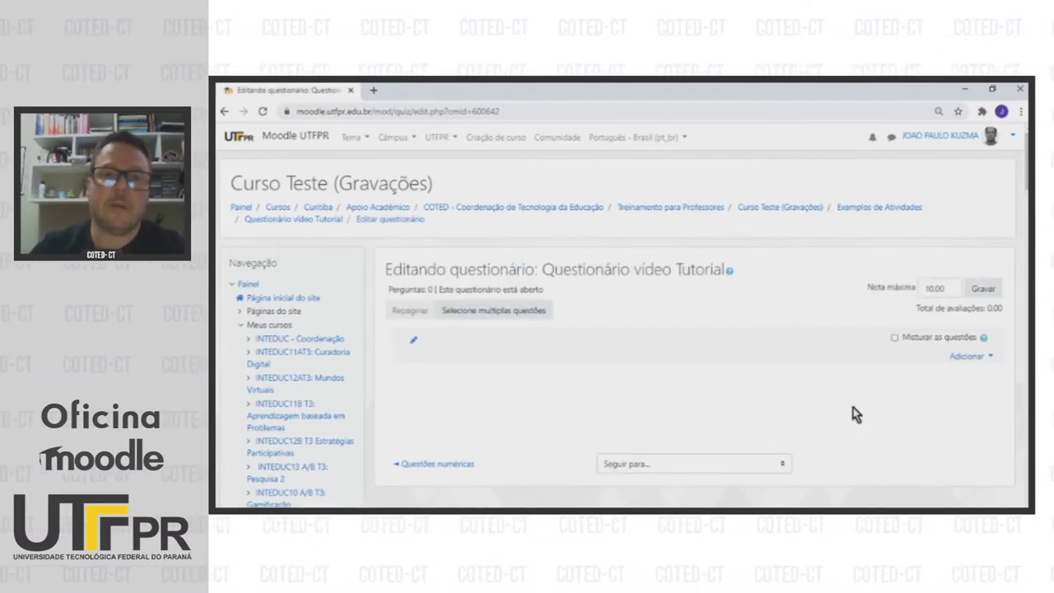
click(980, 358)
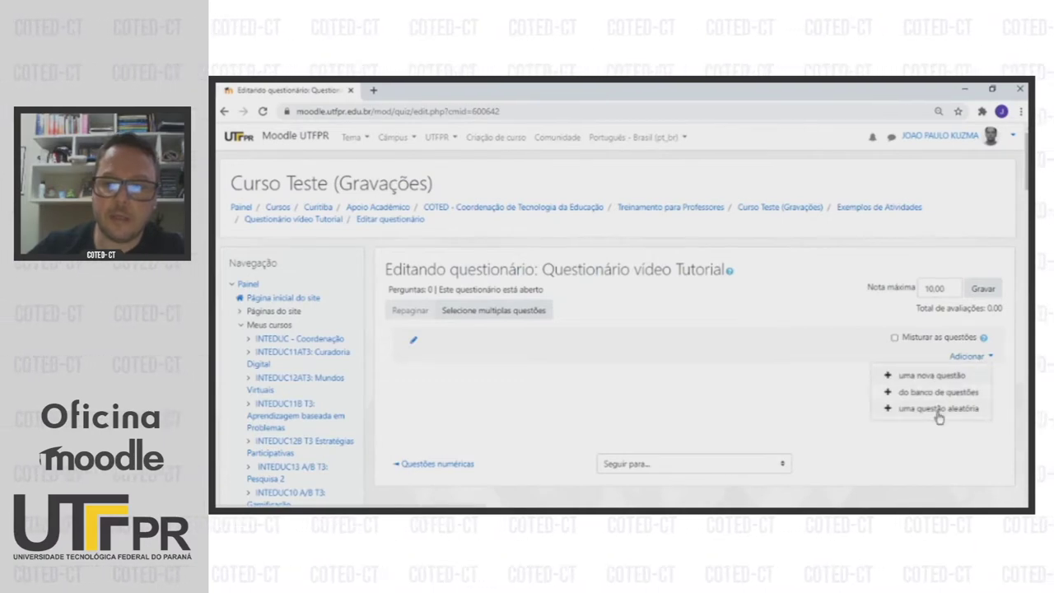
click(933, 377)
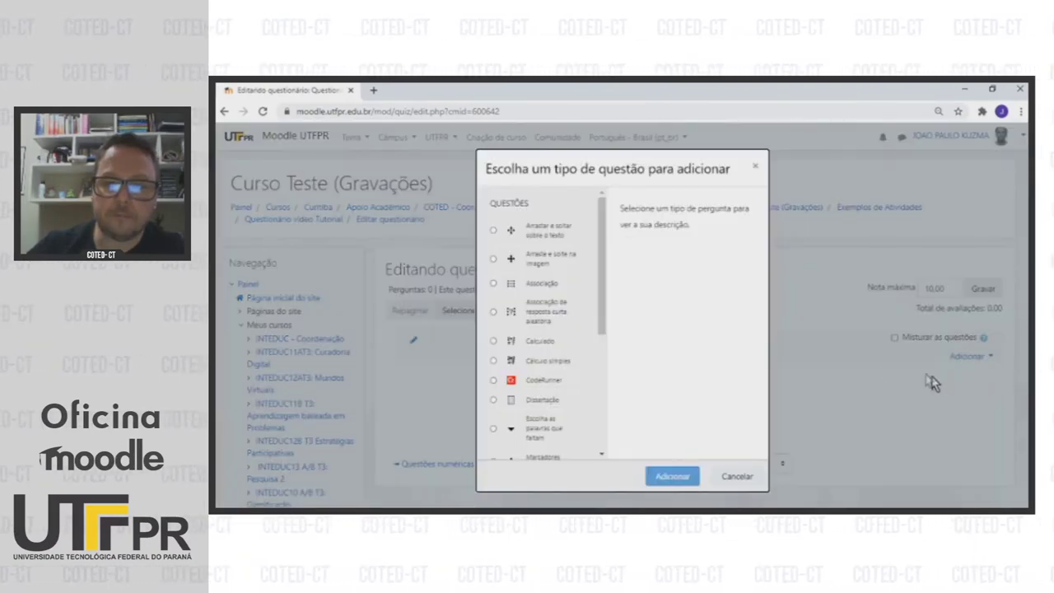
drag(600, 212, 591, 327)
click(506, 312)
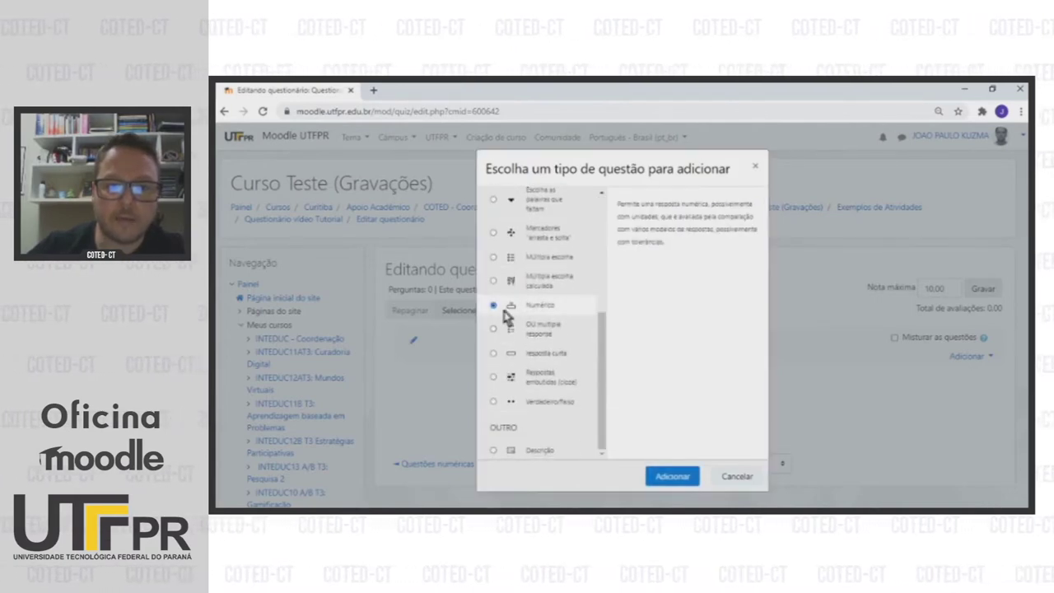
click(676, 477)
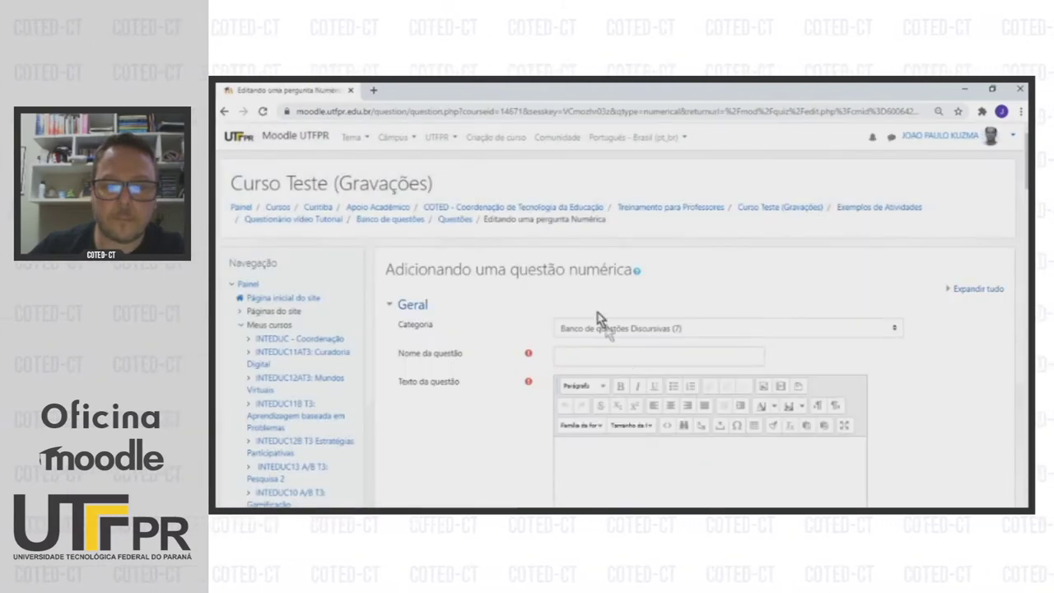
Step: Name the numerical question "Questão numérica vídeo Tutorial"
click(574, 356)
text(Q)
key(Caps_Lock)
text(uestão )
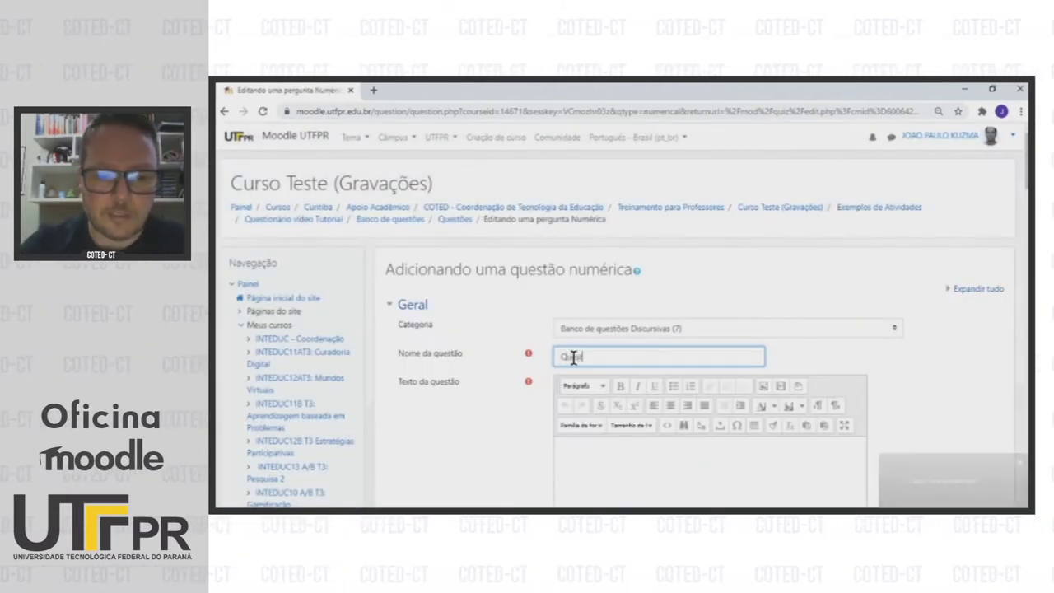
text(nu)
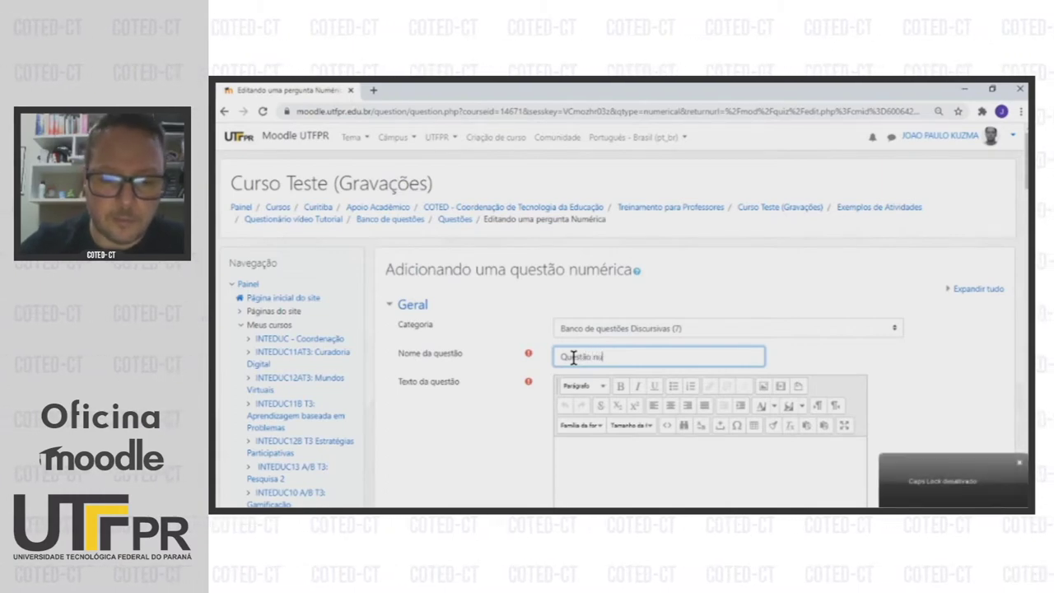
text(m)
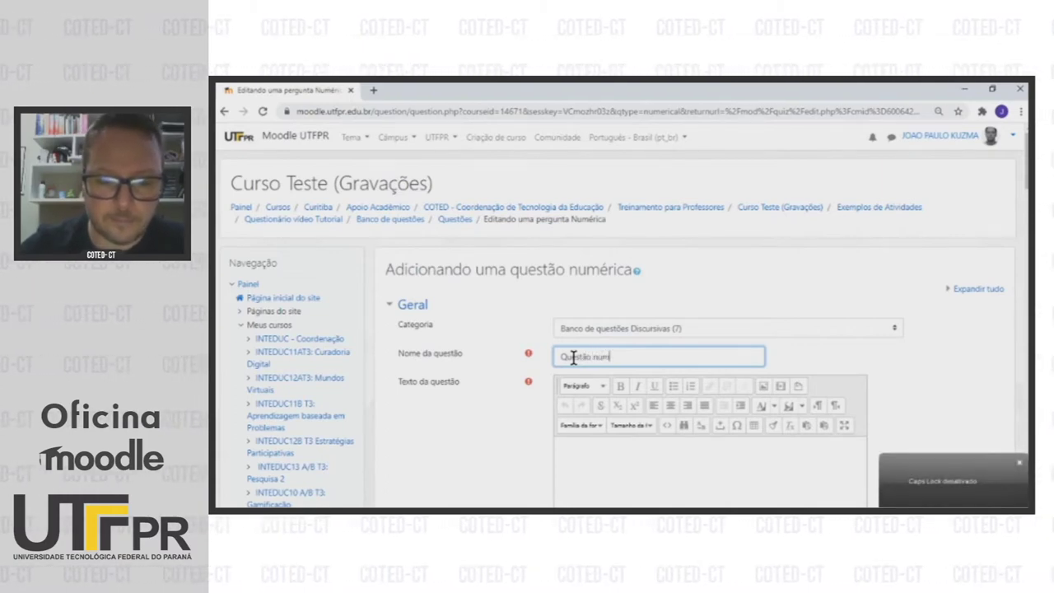
text(érica v)
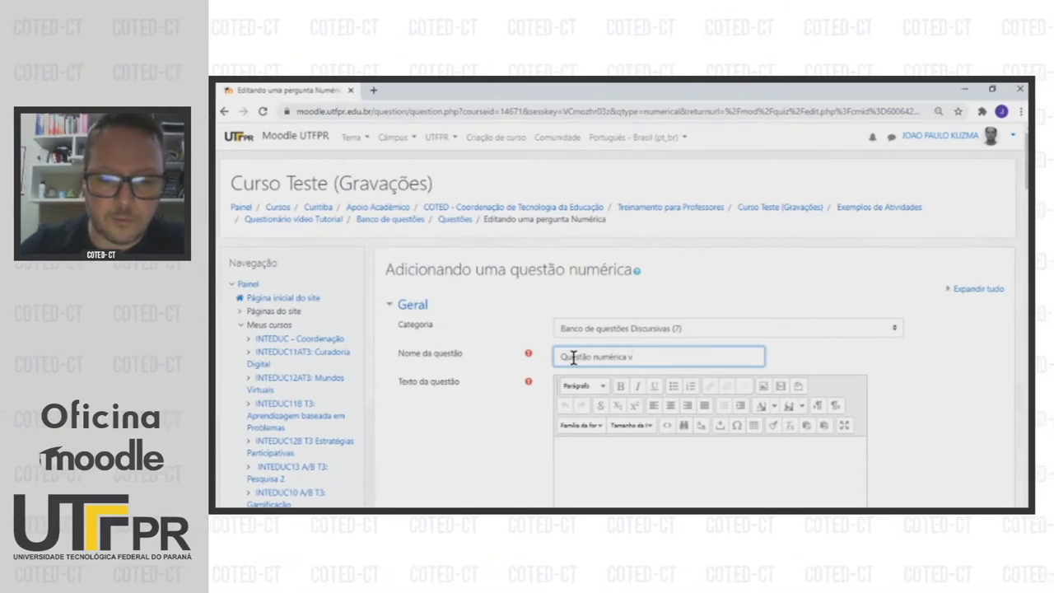
text(ídeo Tu)
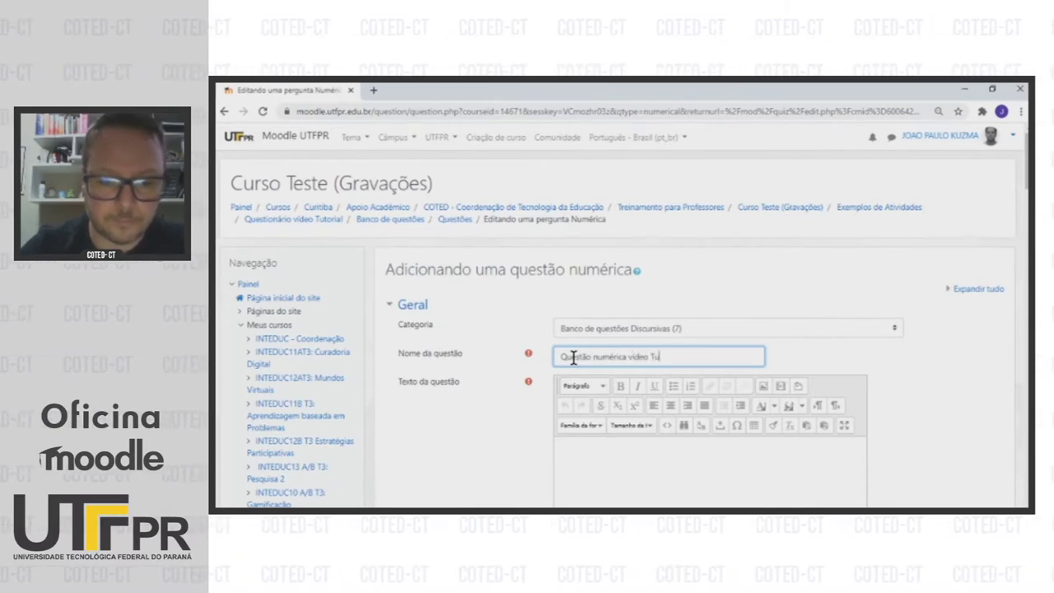
text(torial)
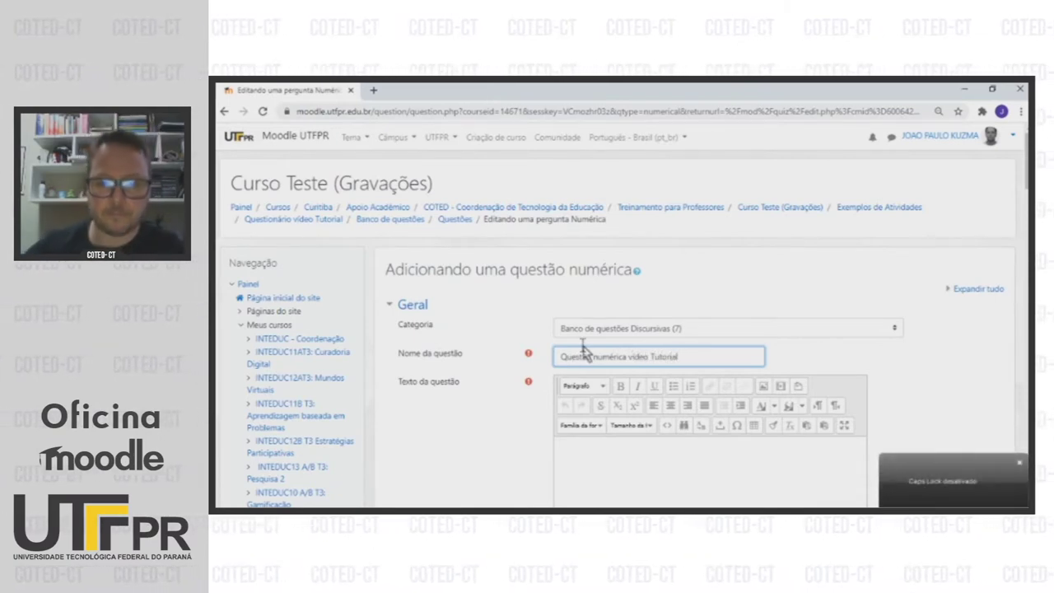
Step: Copy the two-line problem statement about the moving object from the Word document into the question text in Moodle
click(853, 370)
scroll(854, 371, down, 2)
click(644, 349)
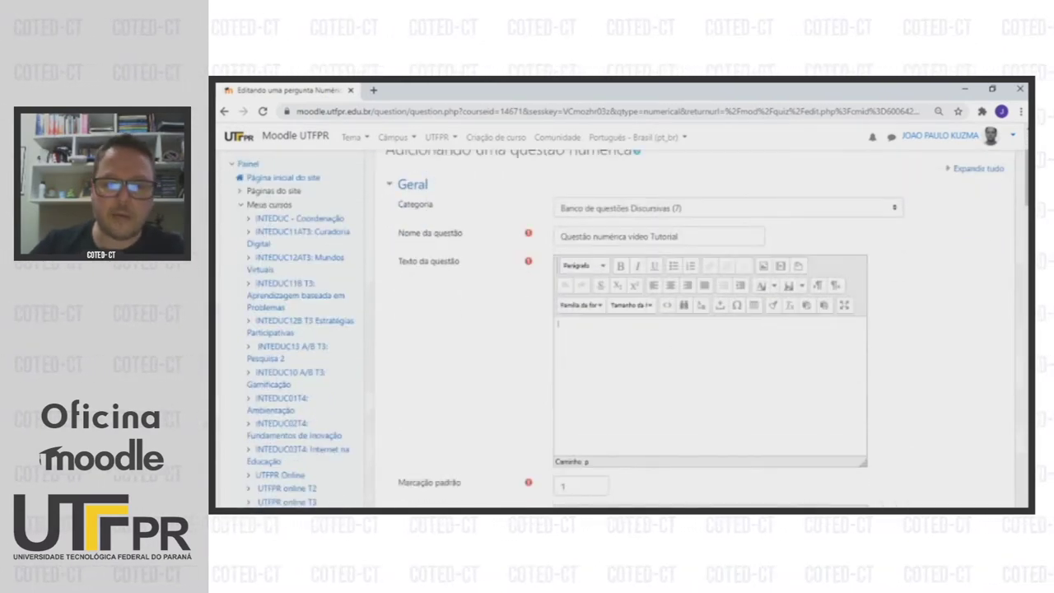
key(alt+Tab)
drag(472, 292, 774, 303)
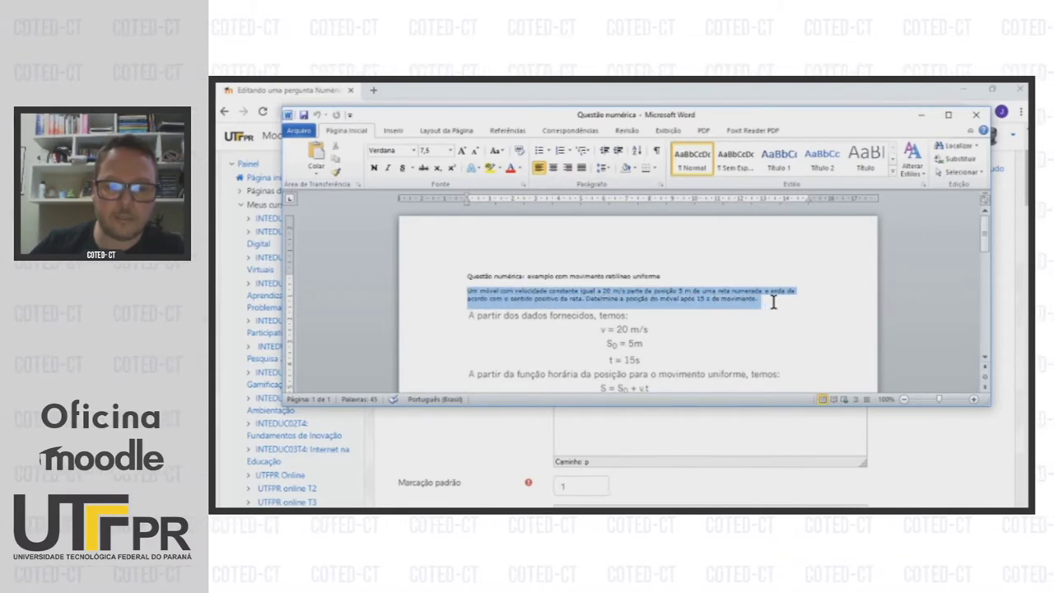
key(ctrl+c)
key(alt+Tab)
key(ctrl+v)
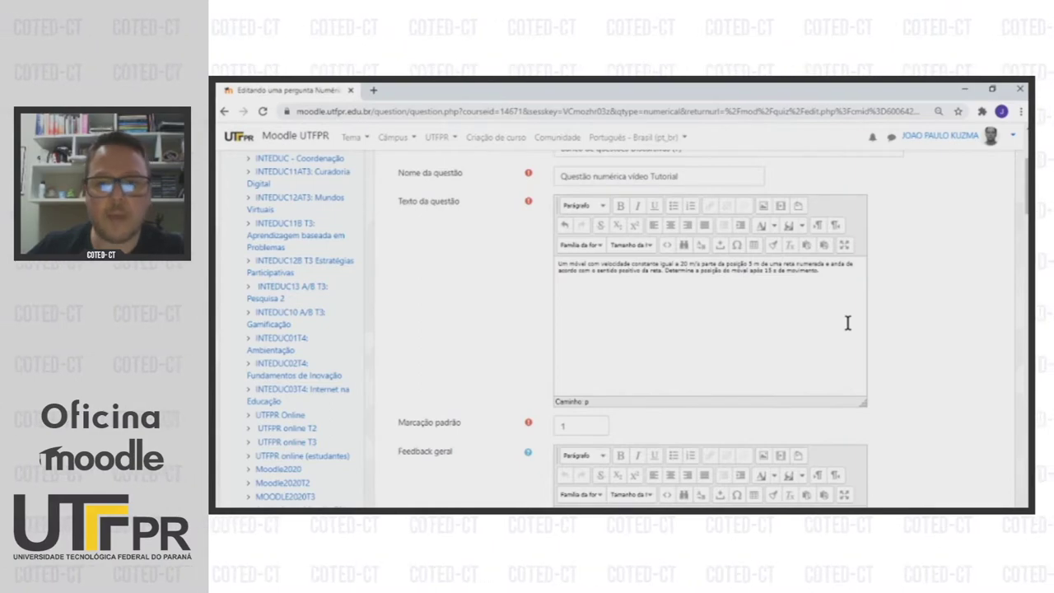
Step: Fill in Resposta 1 with the value 305, an error of 0.5 and a grade of 100%
scroll(847, 323, down, 6)
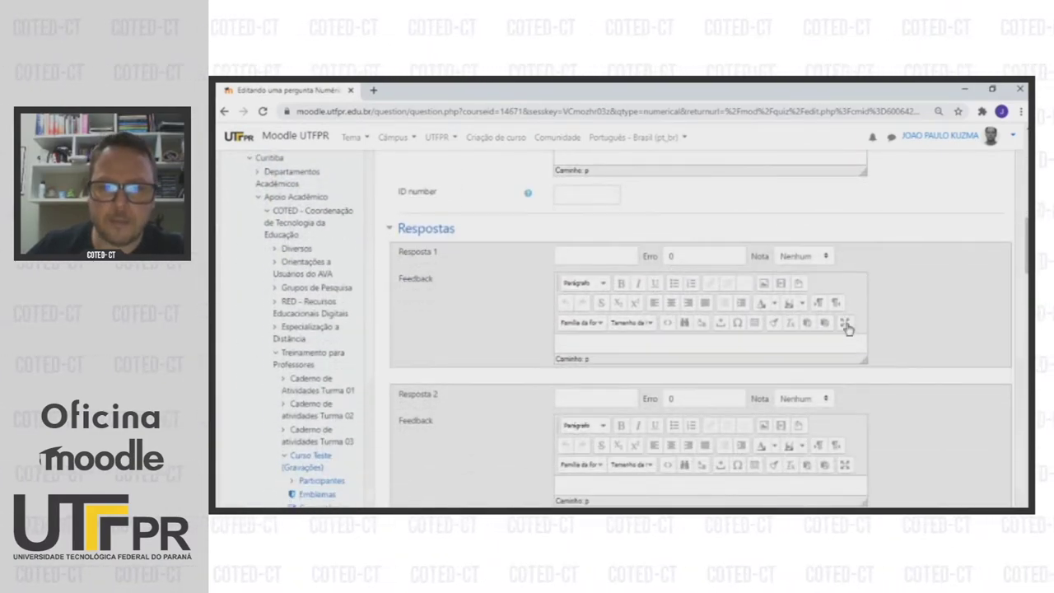
scroll(846, 328, down, 1)
scroll(846, 328, up, 1)
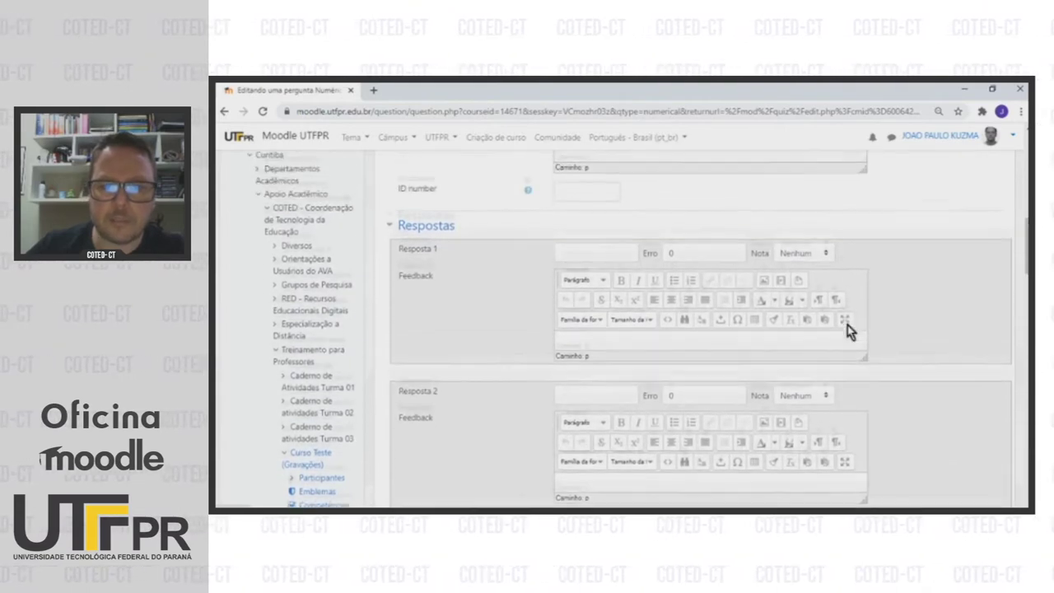
click(584, 254)
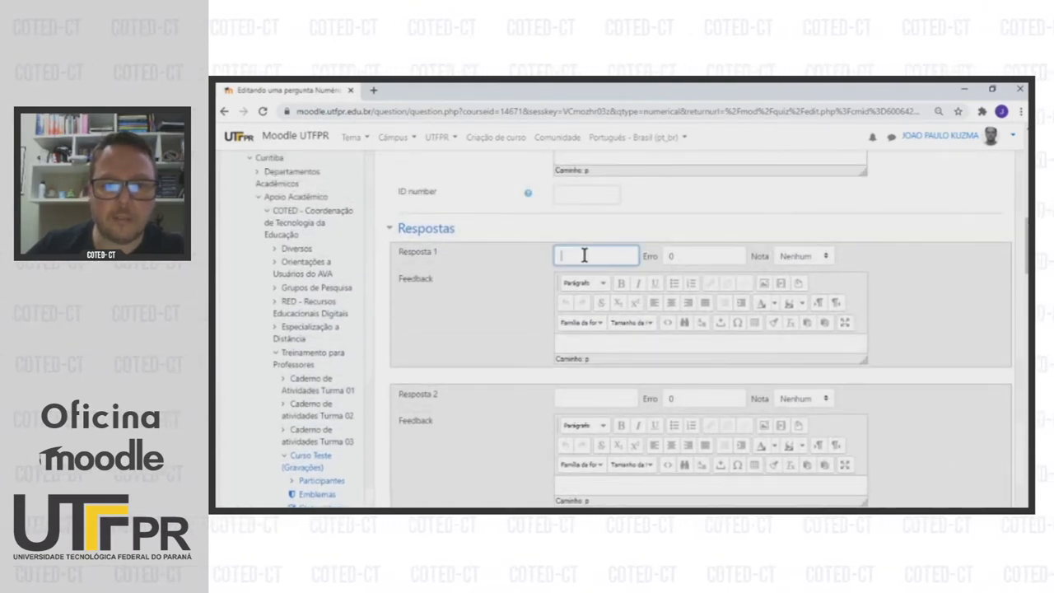
text(305)
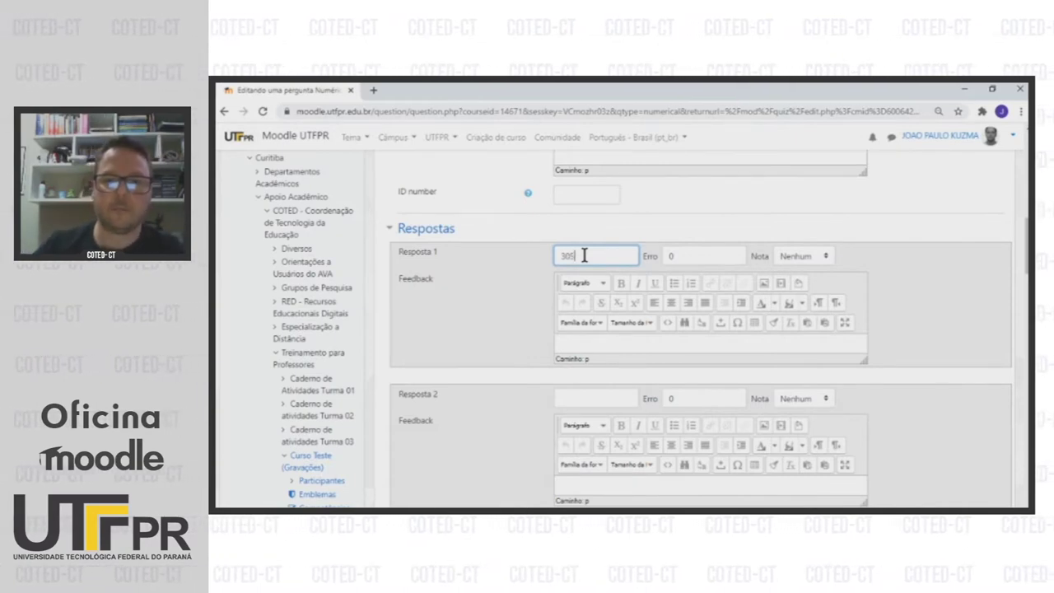
click(685, 257)
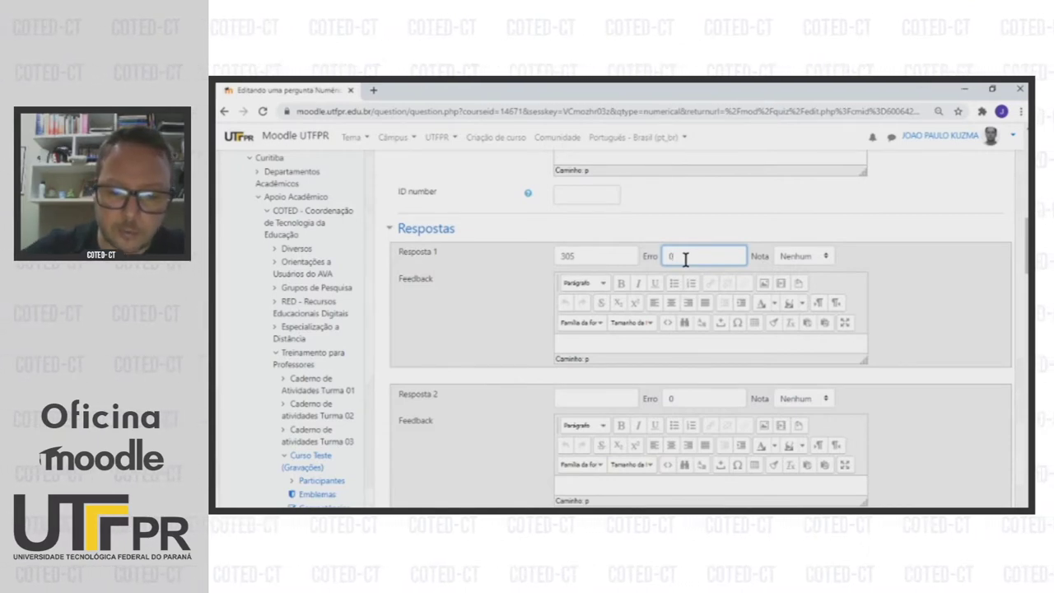
text(.5)
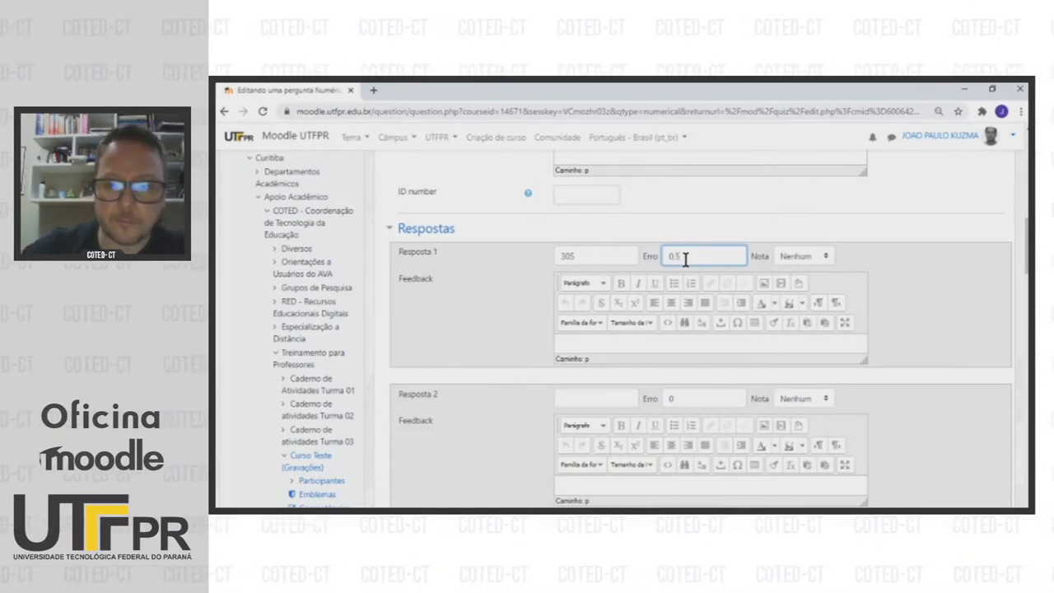
click(793, 256)
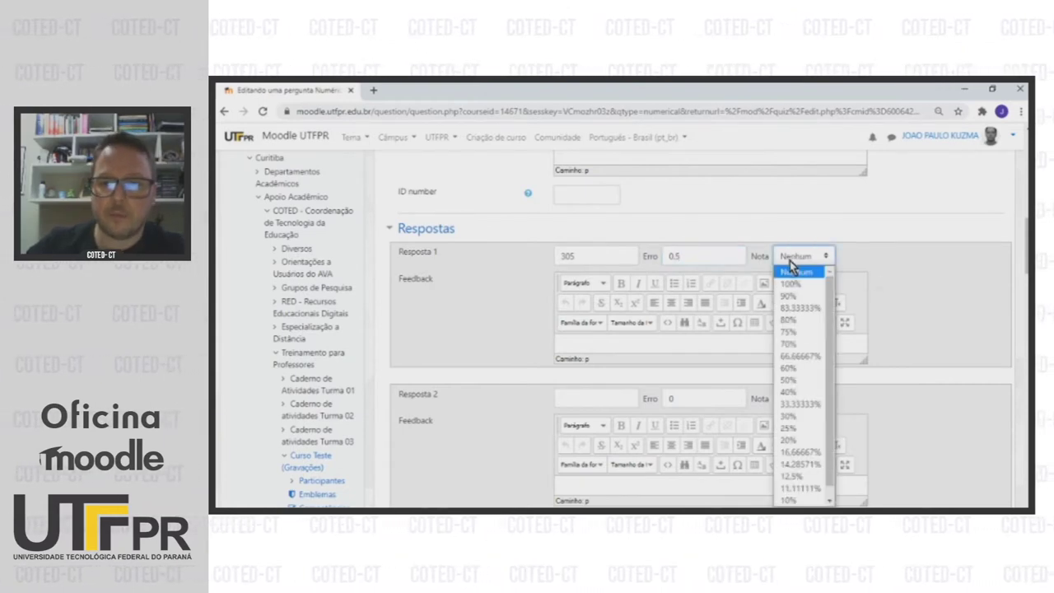
click(789, 283)
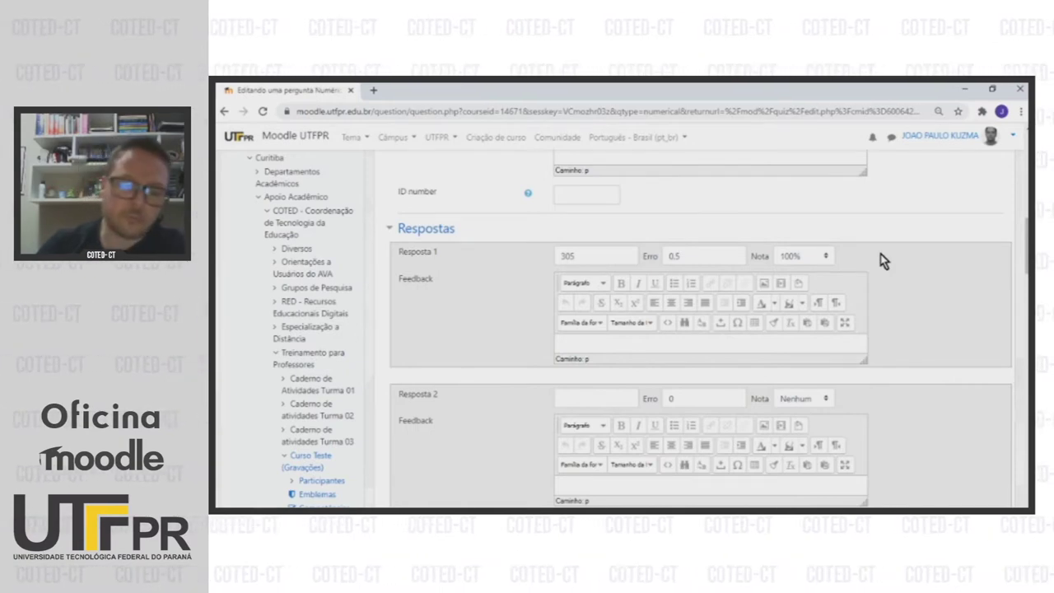
Step: Fill in Resposta 2 with the value 305, an error of 1 and a grade of 90%
scroll(777, 336, down, 1)
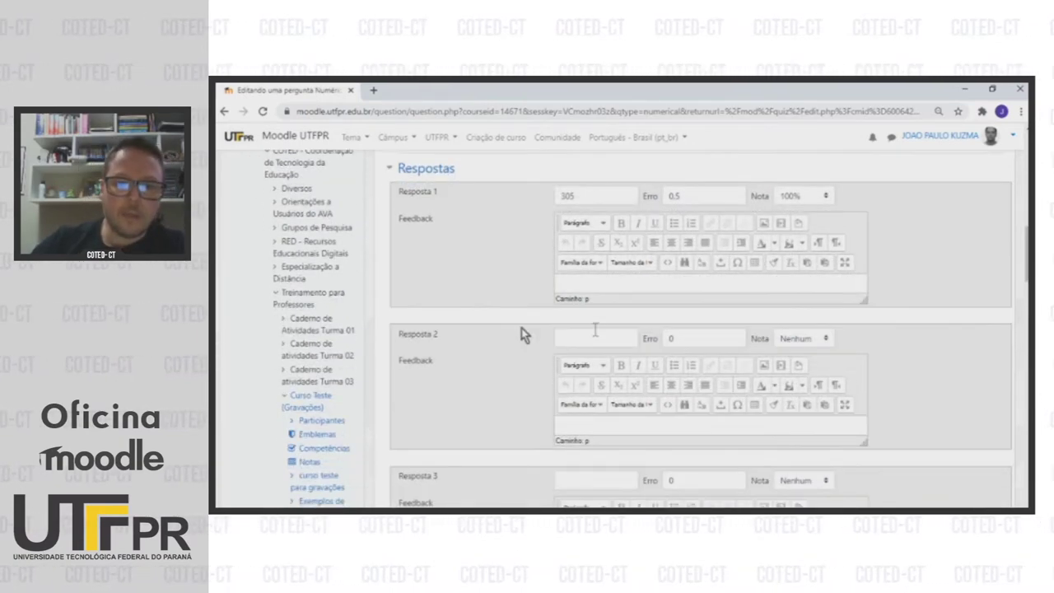
click(578, 340)
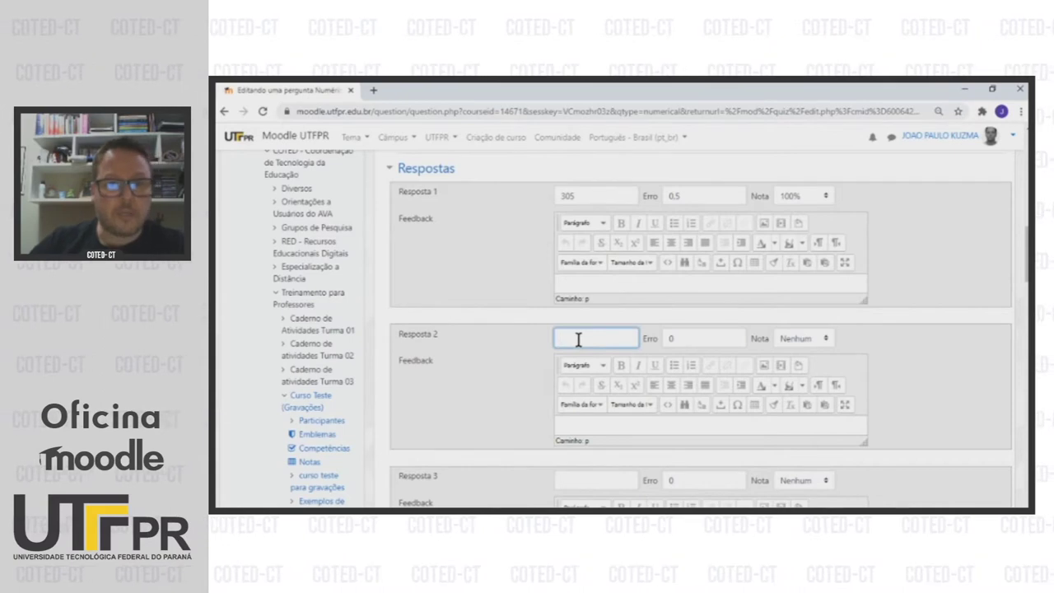
text(305)
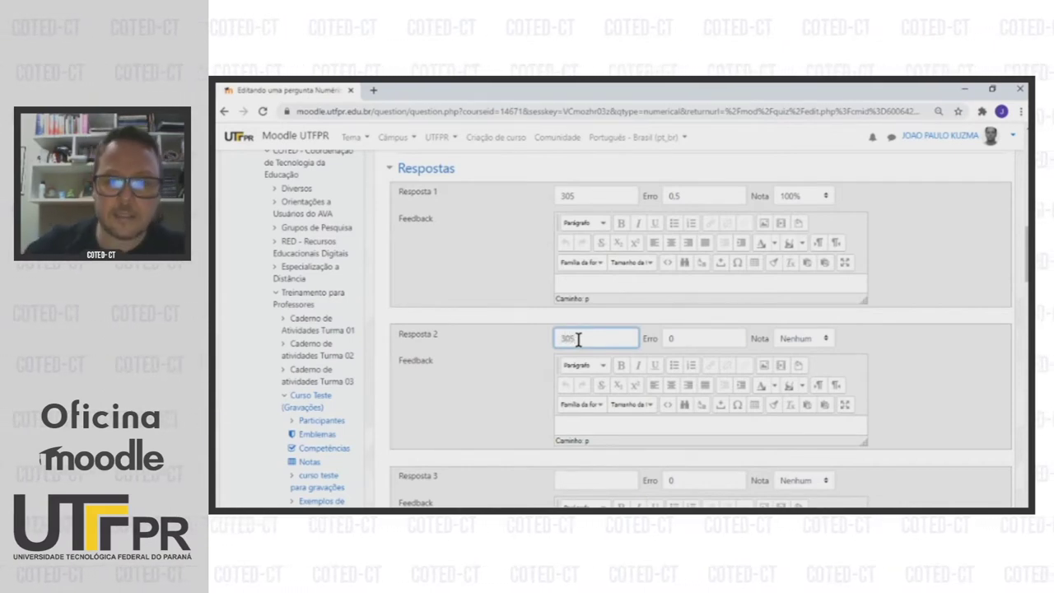
click(688, 340)
key(BackSpace)
text(1)
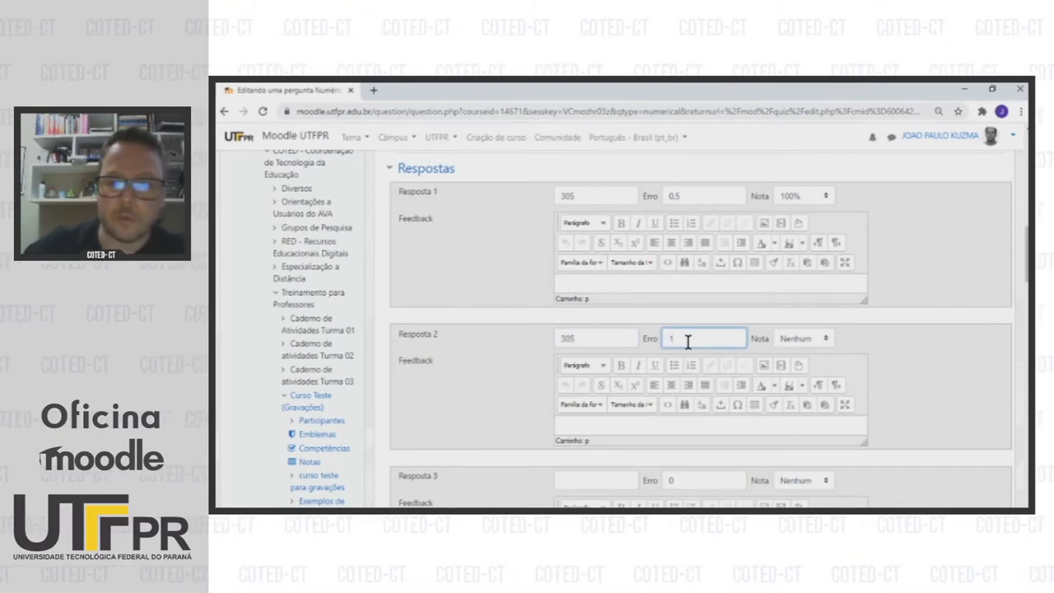
click(797, 338)
click(799, 117)
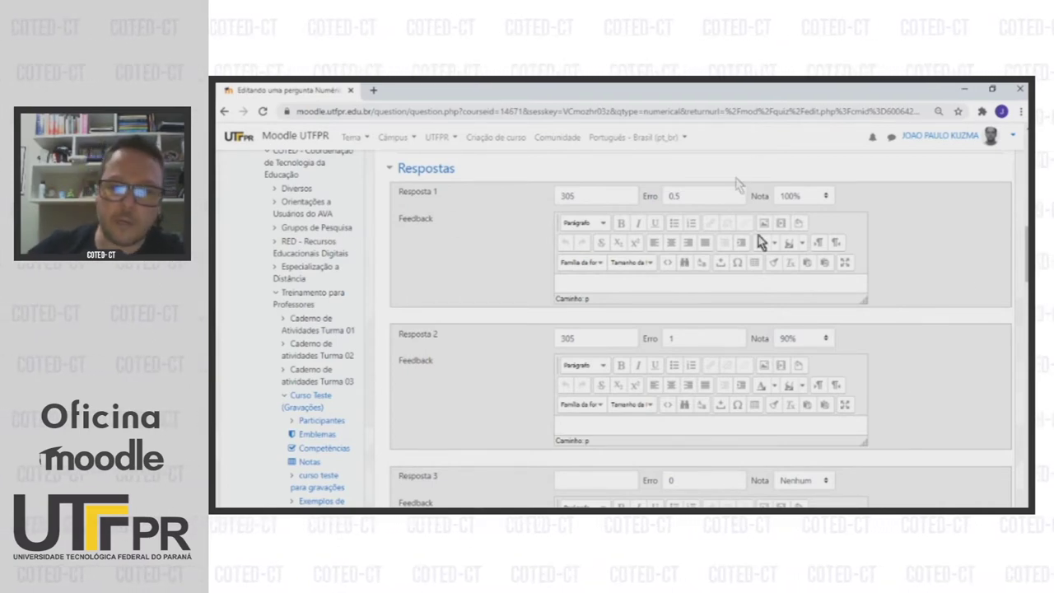
Step: Set the unit handling to "A unidade precisa ser fornecida e será avaliada" and have units entered through "um menu de opções"
scroll(936, 277, down, 3)
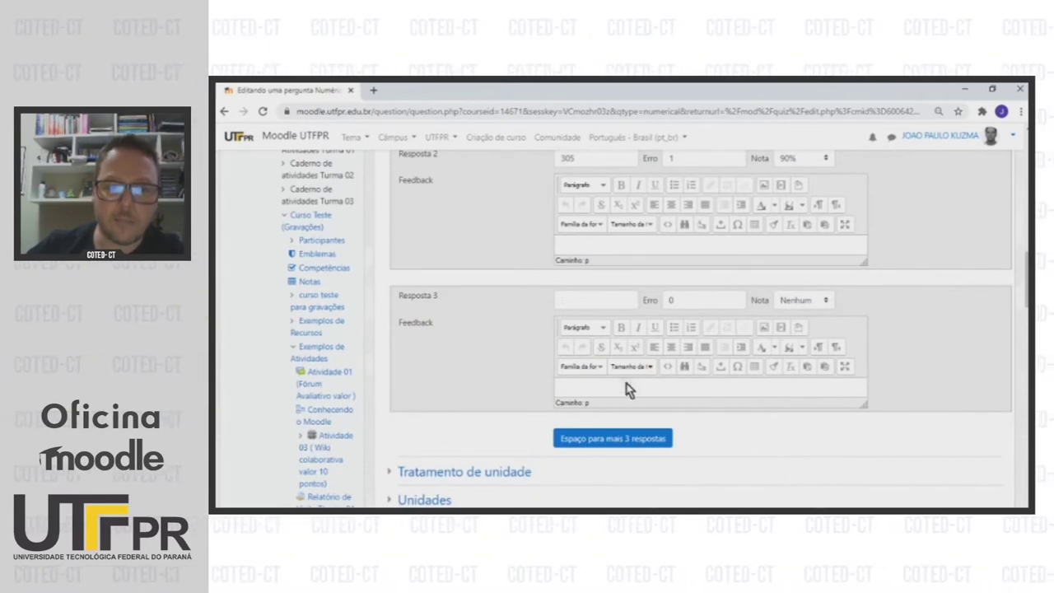
scroll(961, 369, down, 2)
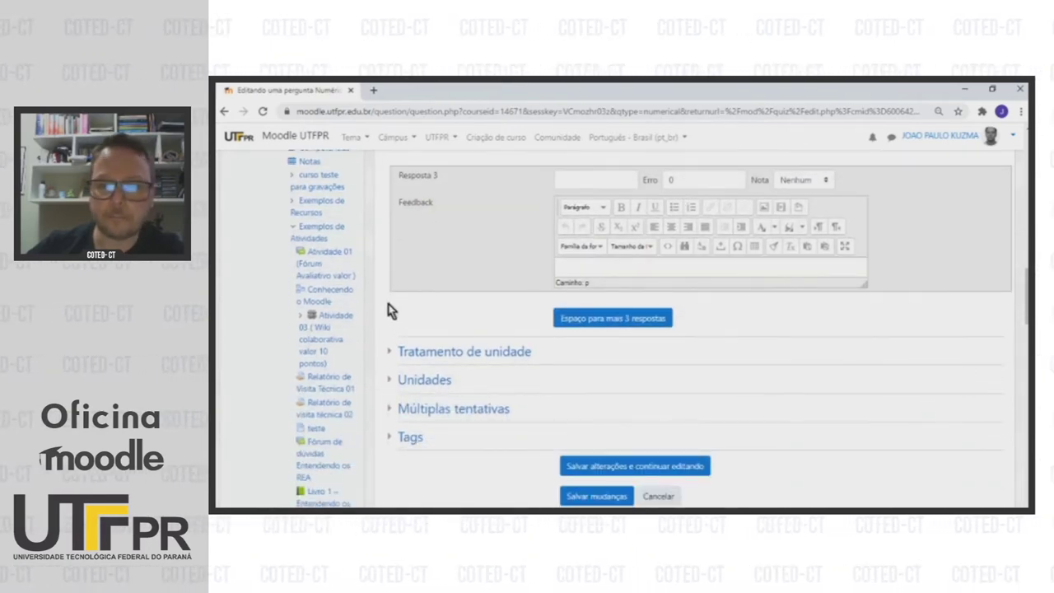
click(392, 353)
scroll(925, 346, down, 1)
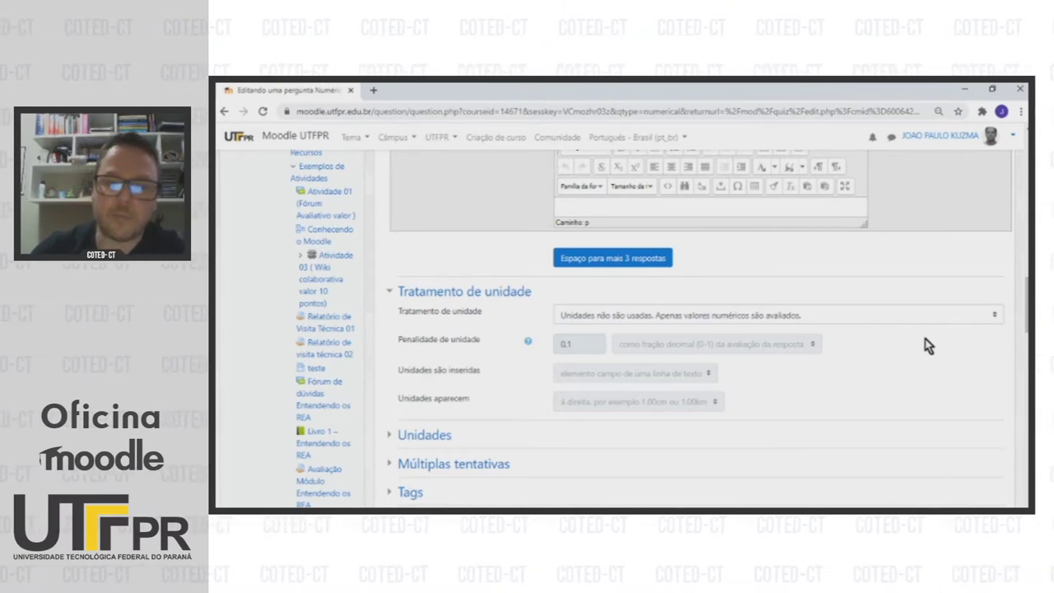
click(798, 317)
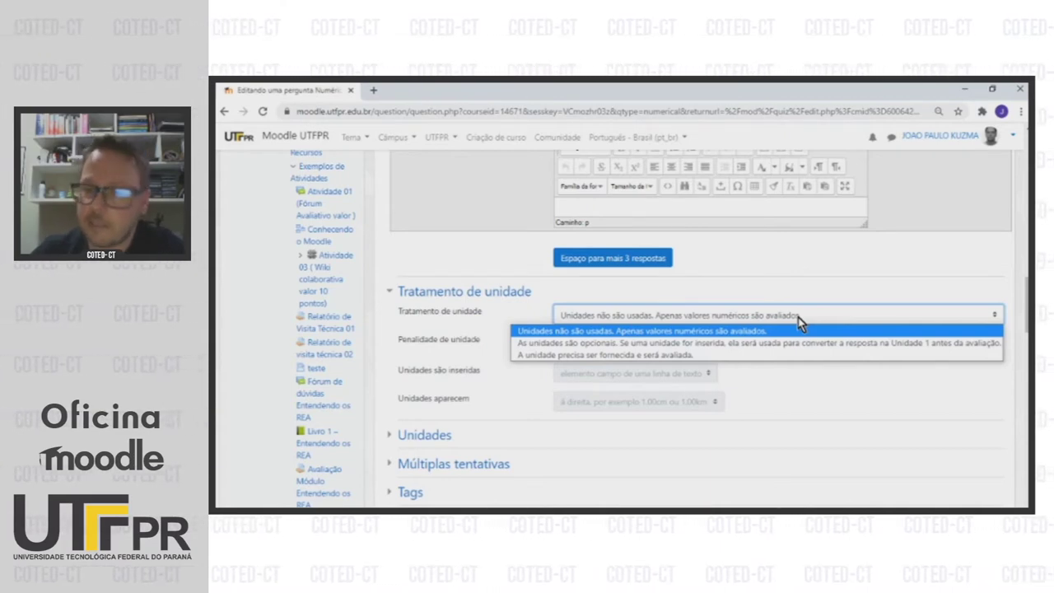
click(685, 355)
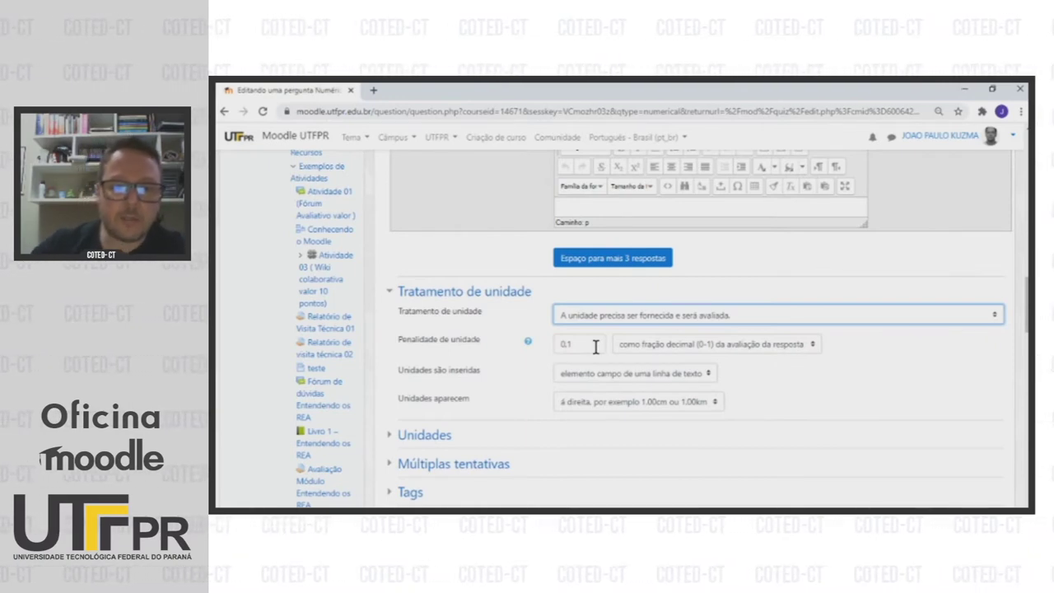
click(700, 375)
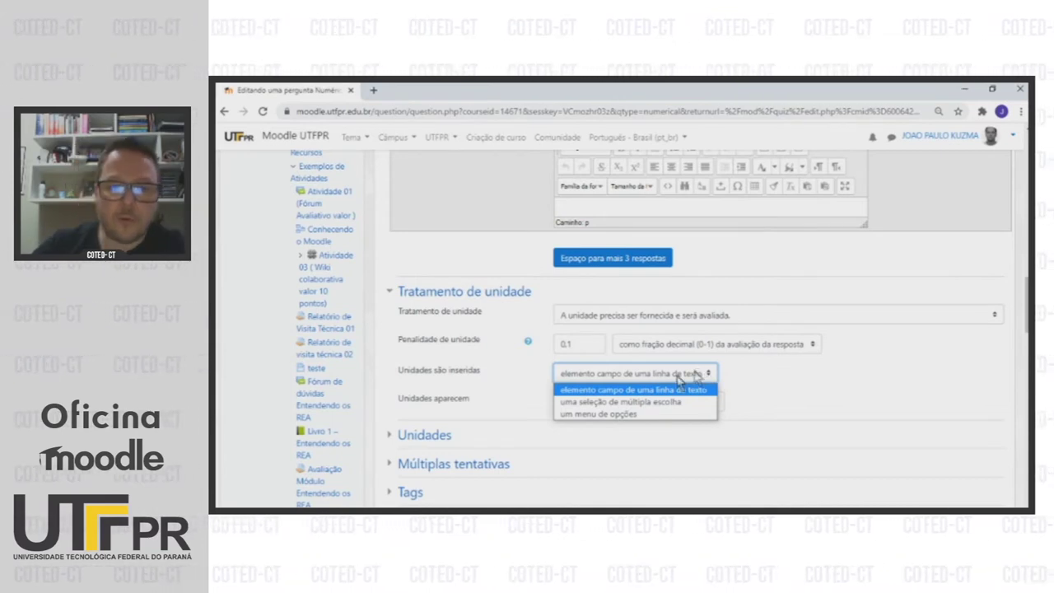
click(623, 415)
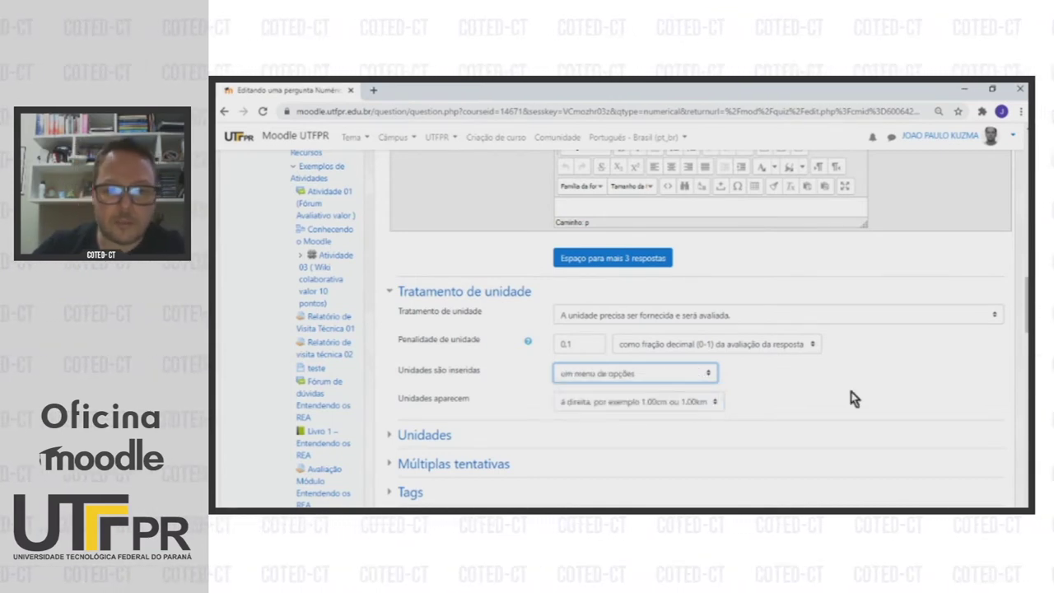
scroll(744, 319, down, 2)
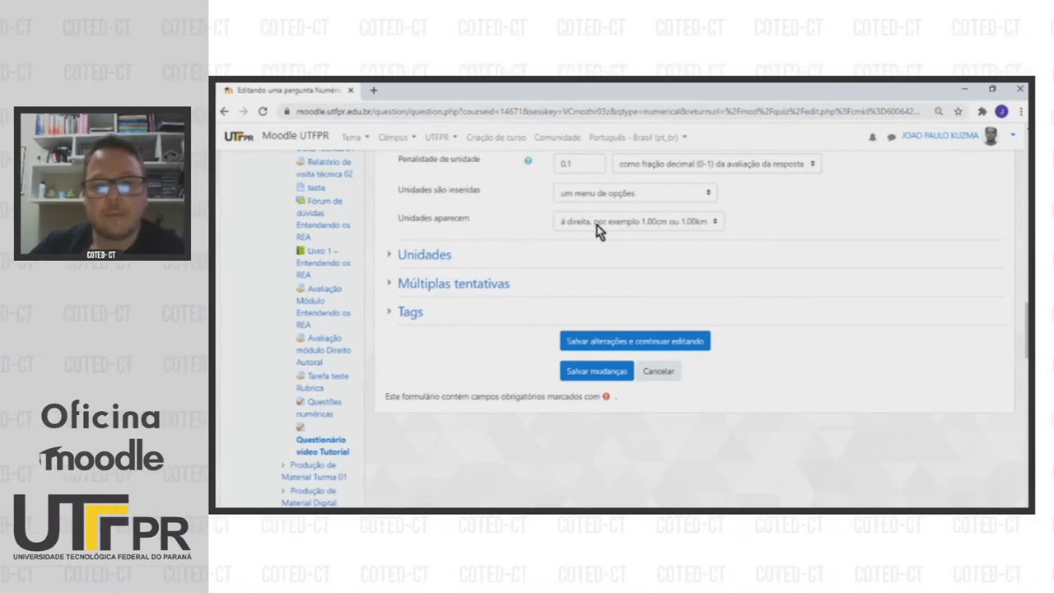
Step: Expand the Unidades section and enter "m" as Unidade 1
click(421, 255)
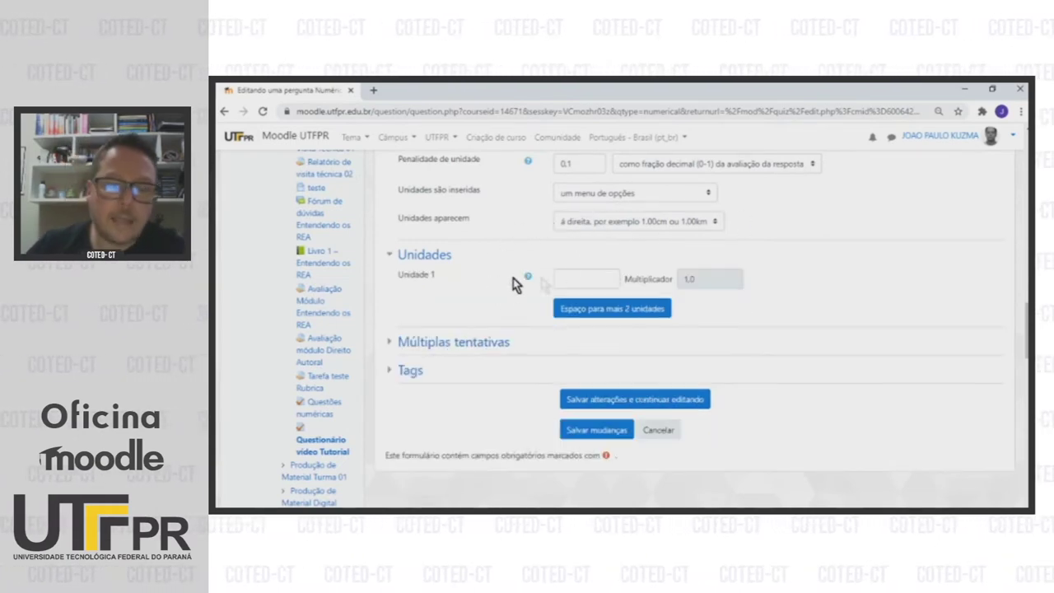
click(574, 278)
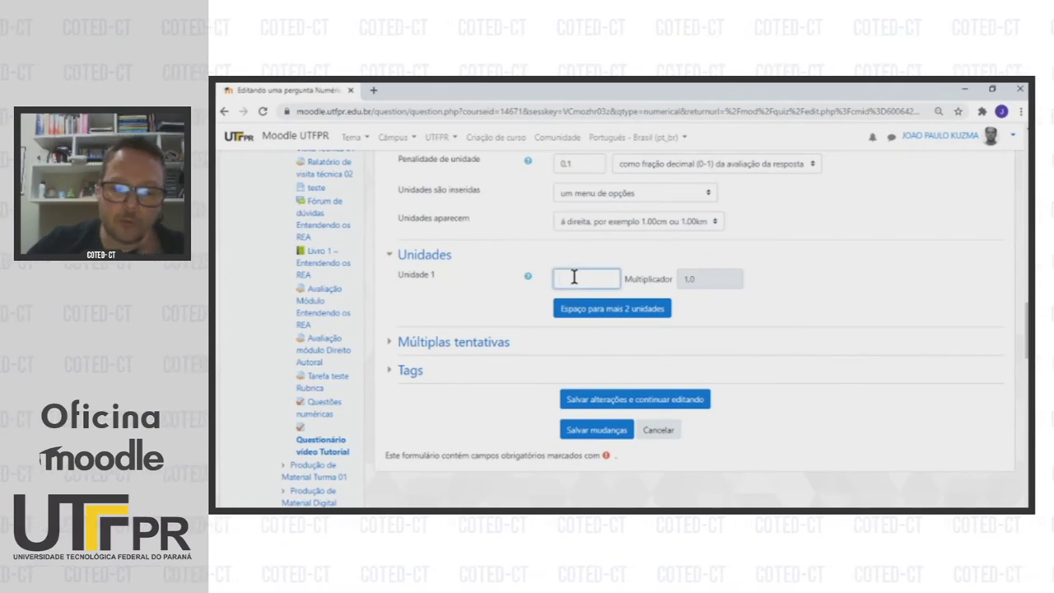
text(m)
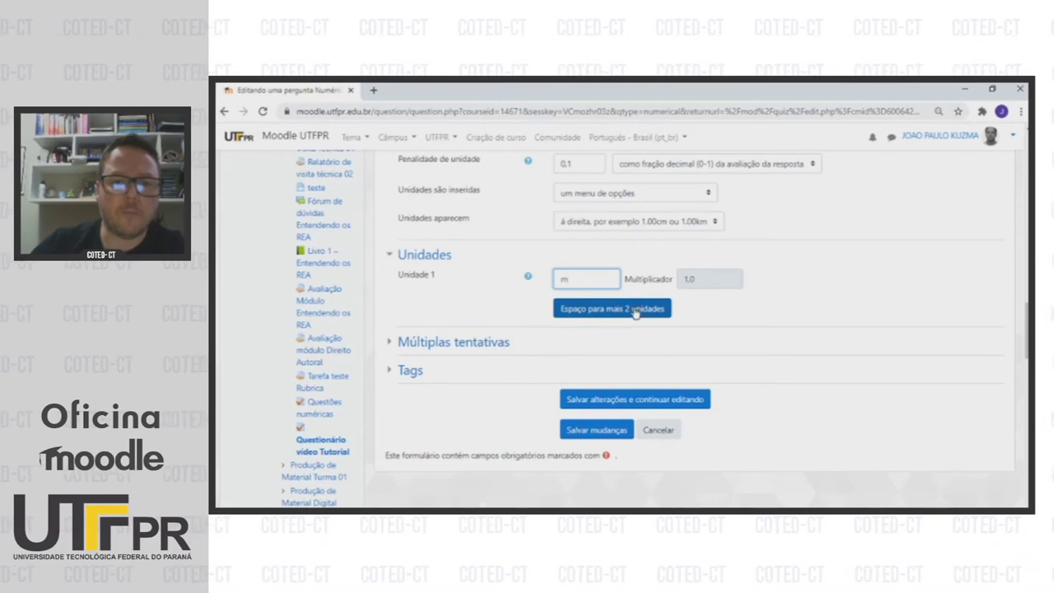
Step: Add space for two more units and define Unidade 2 as "Km" with a multiplier of 0.001
click(633, 308)
scroll(680, 341, down, 3)
scroll(680, 341, up, 2)
click(590, 285)
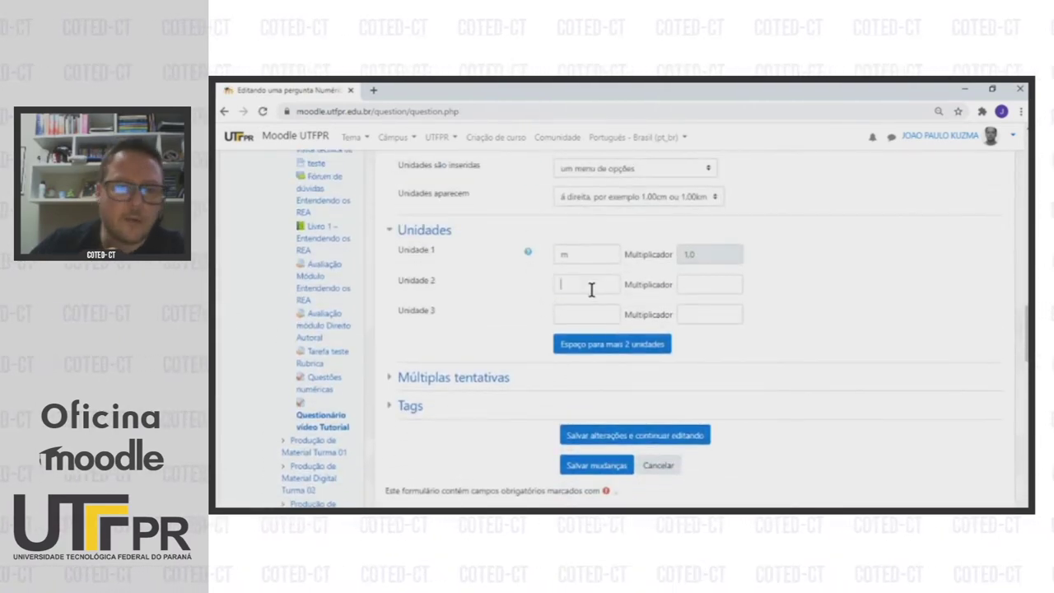
text(K)
key(Caps_Lock)
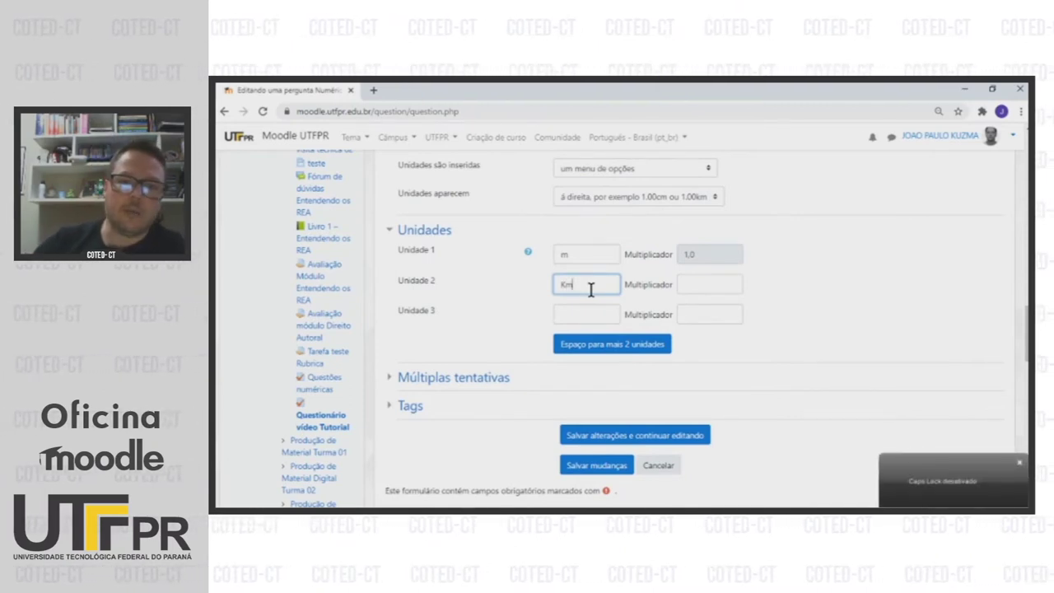
click(693, 281)
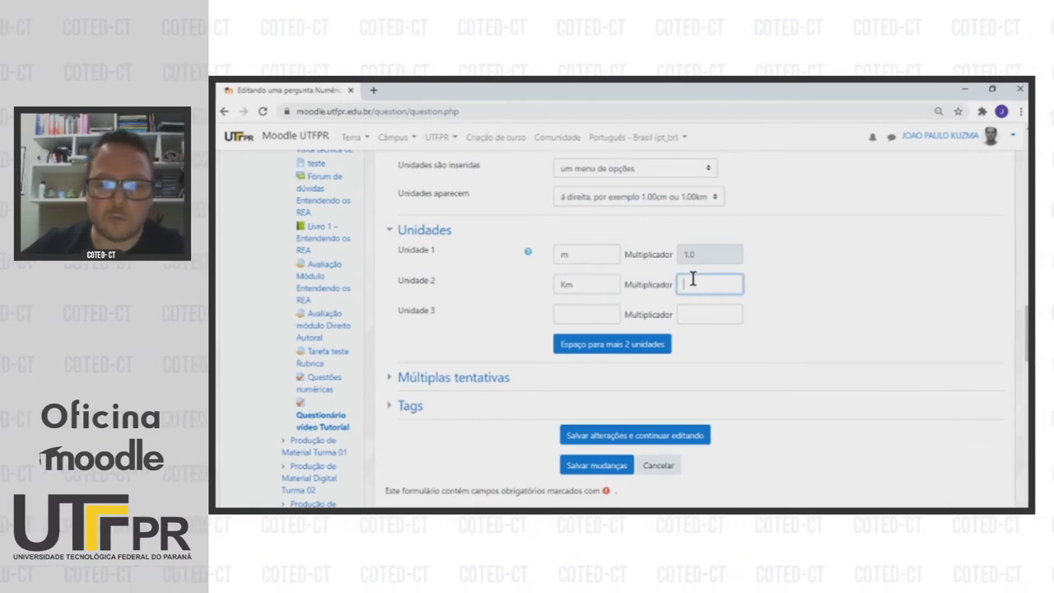
text(0.001)
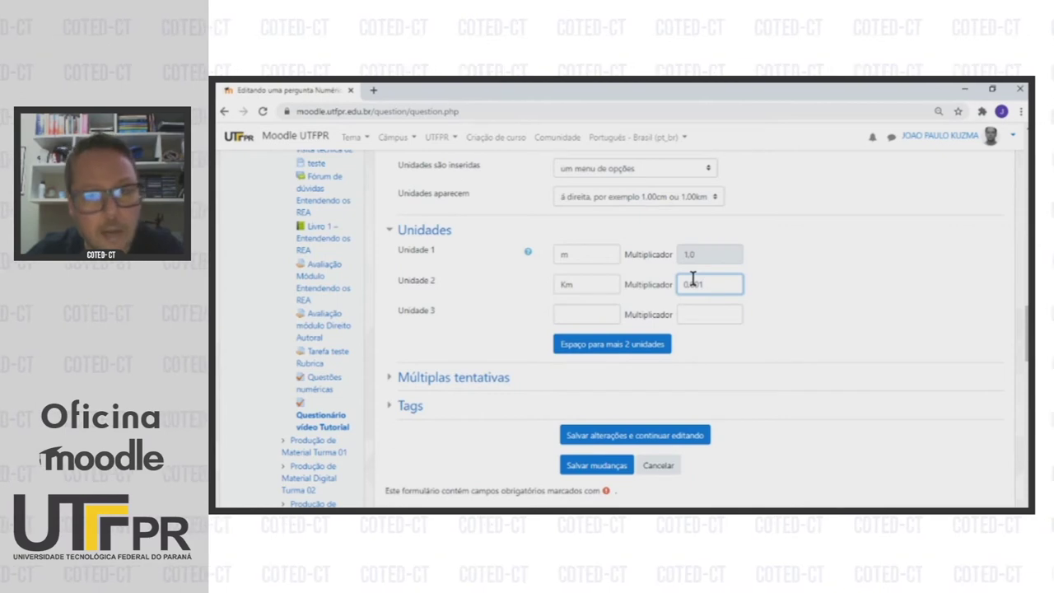
Step: Set the penalty for each incorrect attempt under Múltiplas tentativas to 0%
scroll(577, 285, down, 2)
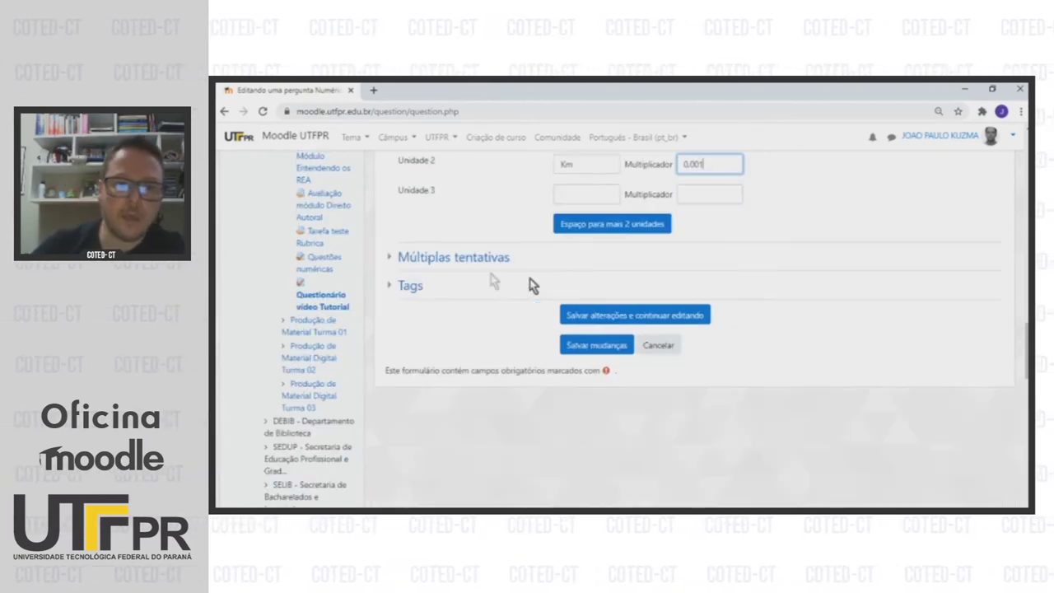
click(393, 260)
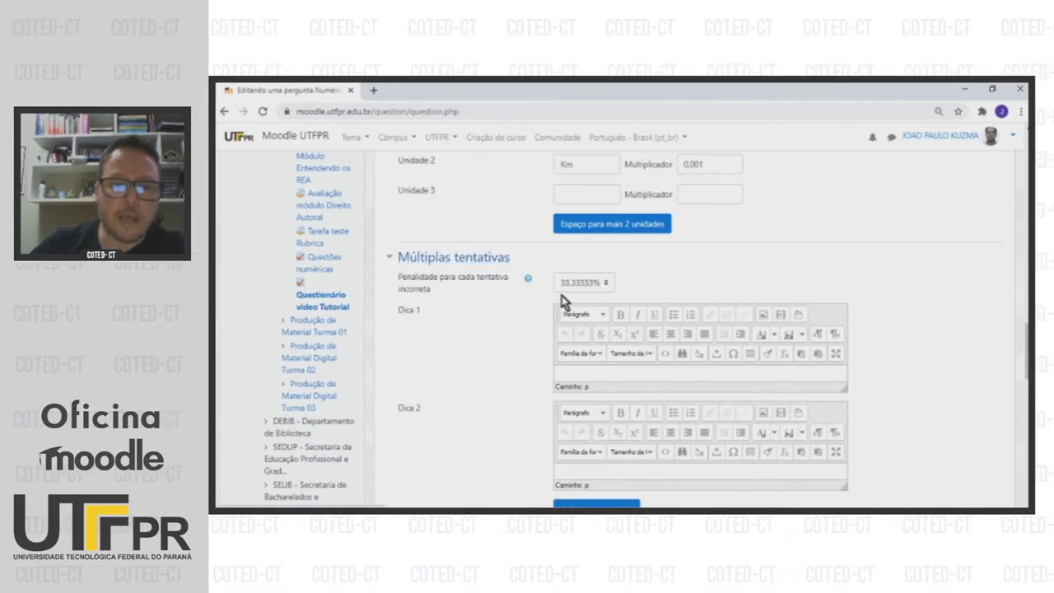
click(604, 291)
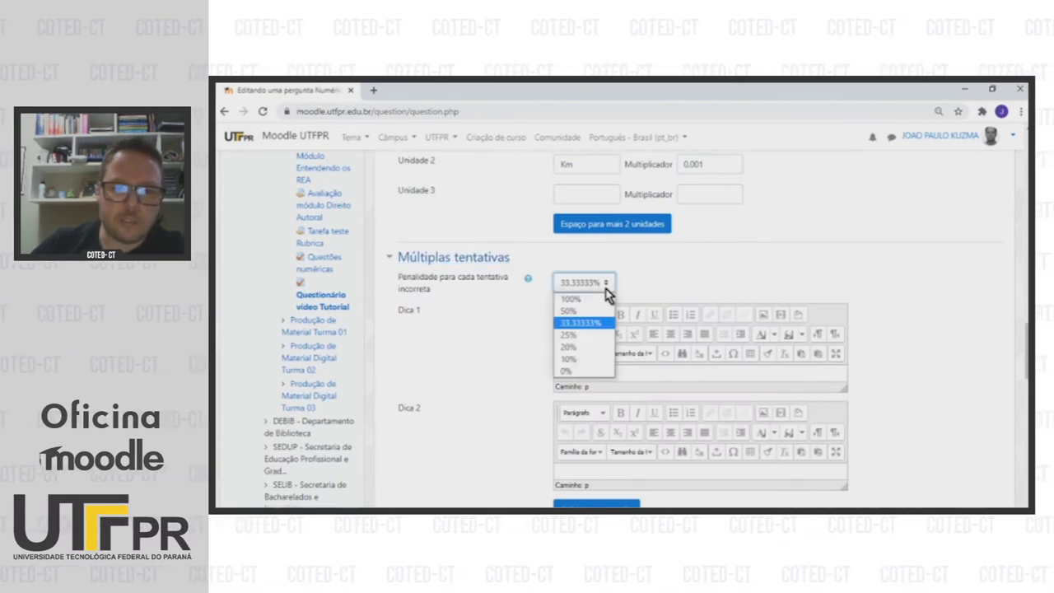
click(567, 370)
click(591, 282)
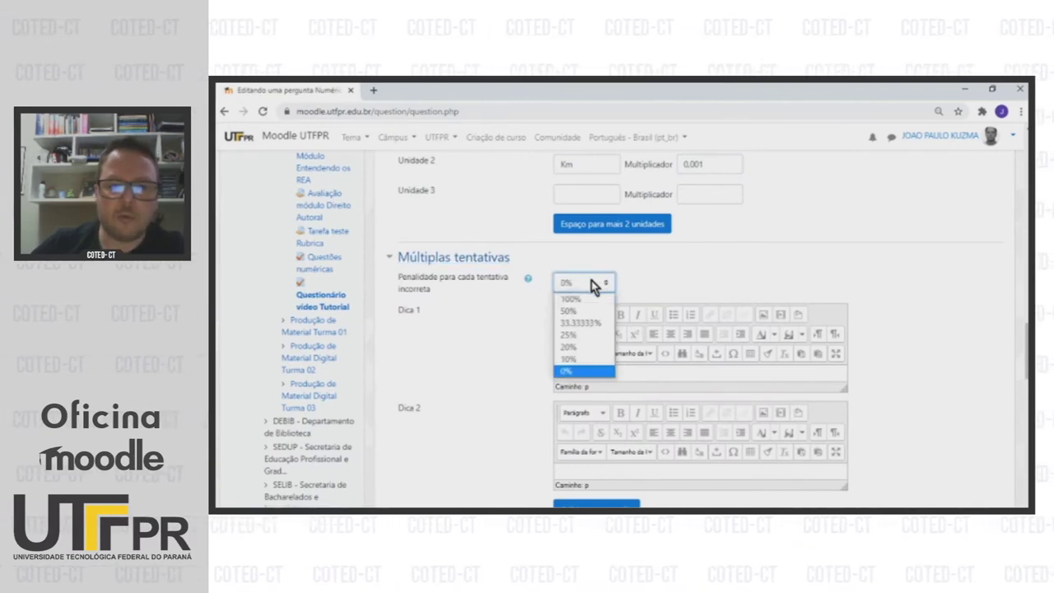
click(575, 310)
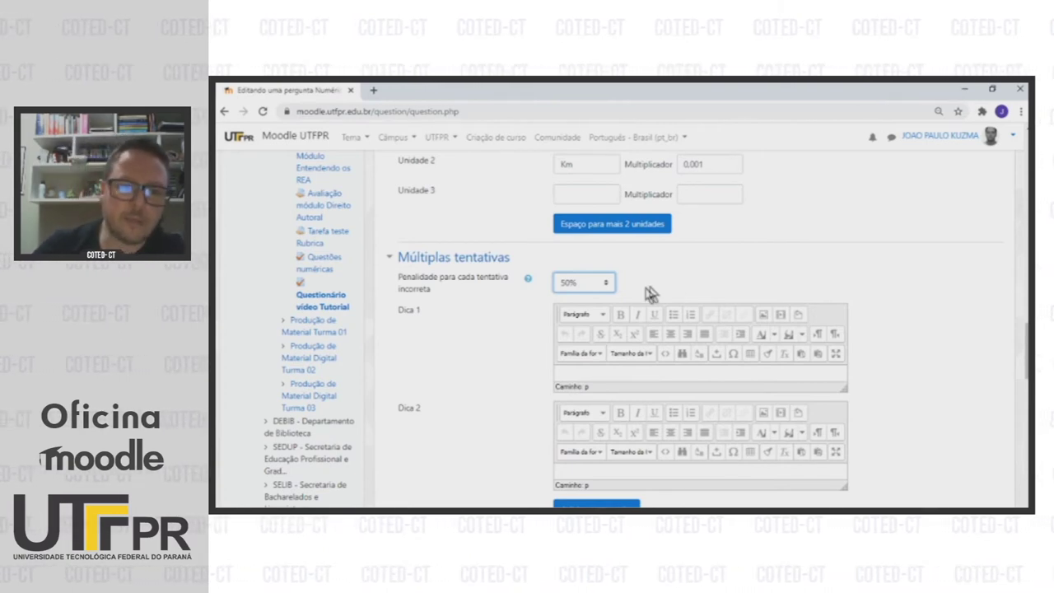
click(598, 288)
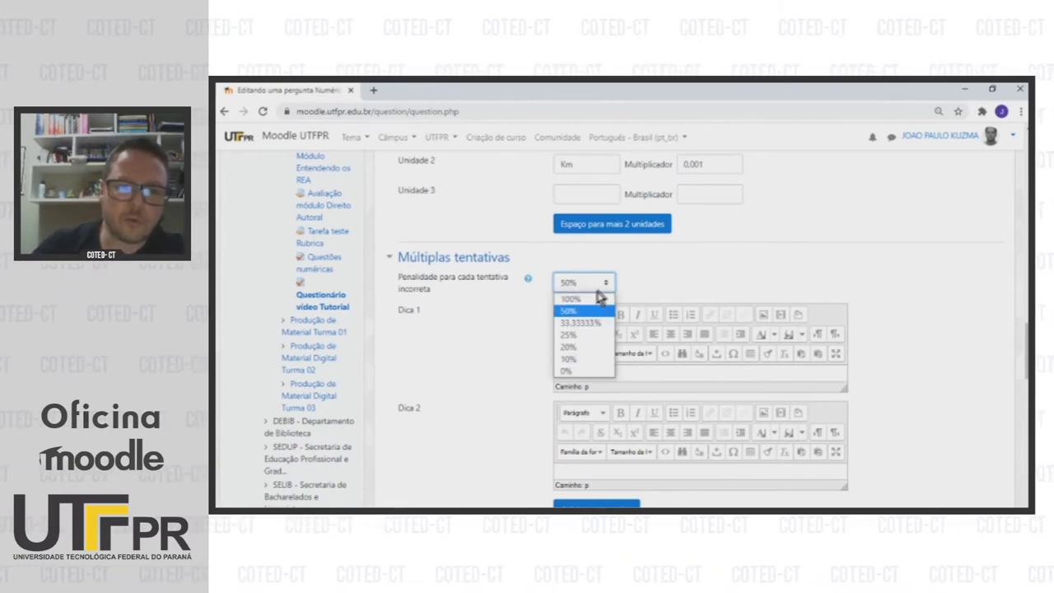
click(587, 372)
Step: Review the question form from the question text through the answers, unit handling, units and multiple-attempt settings
scroll(792, 276, down, 3)
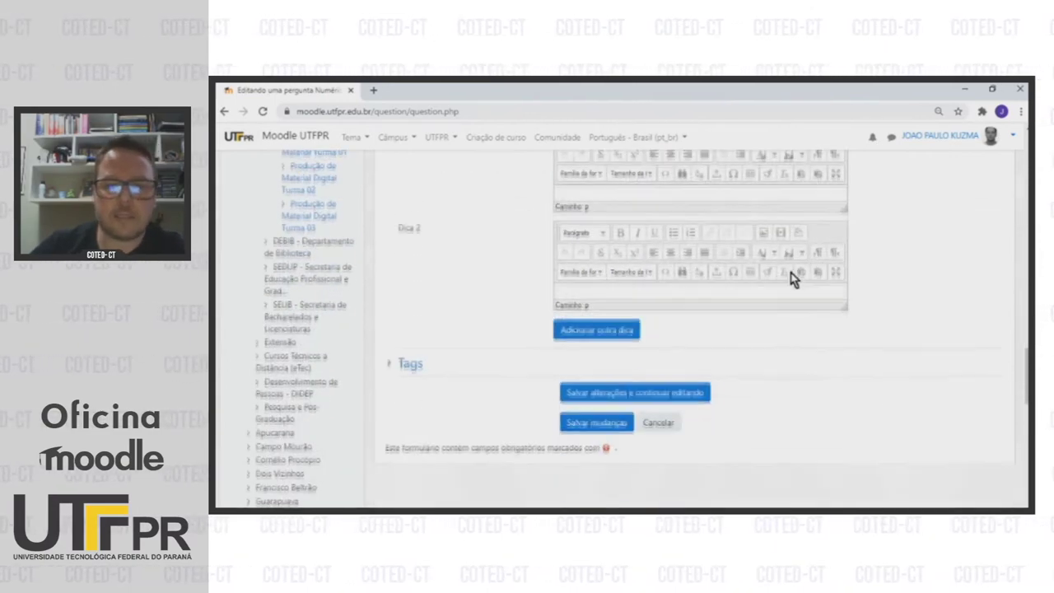
scroll(795, 274, up, 4)
scroll(794, 277, up, 10)
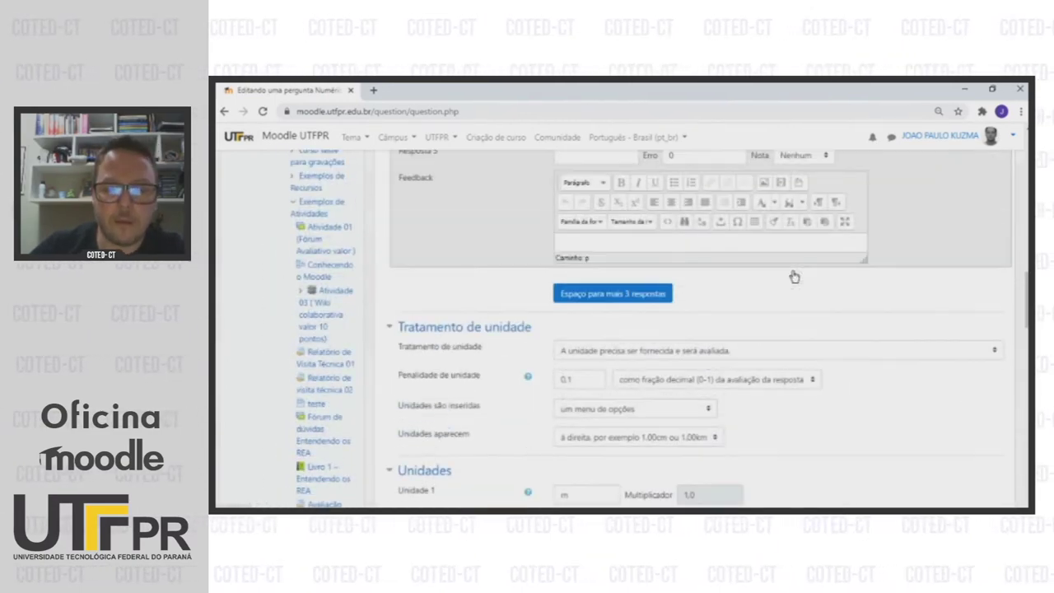
scroll(794, 277, up, 10)
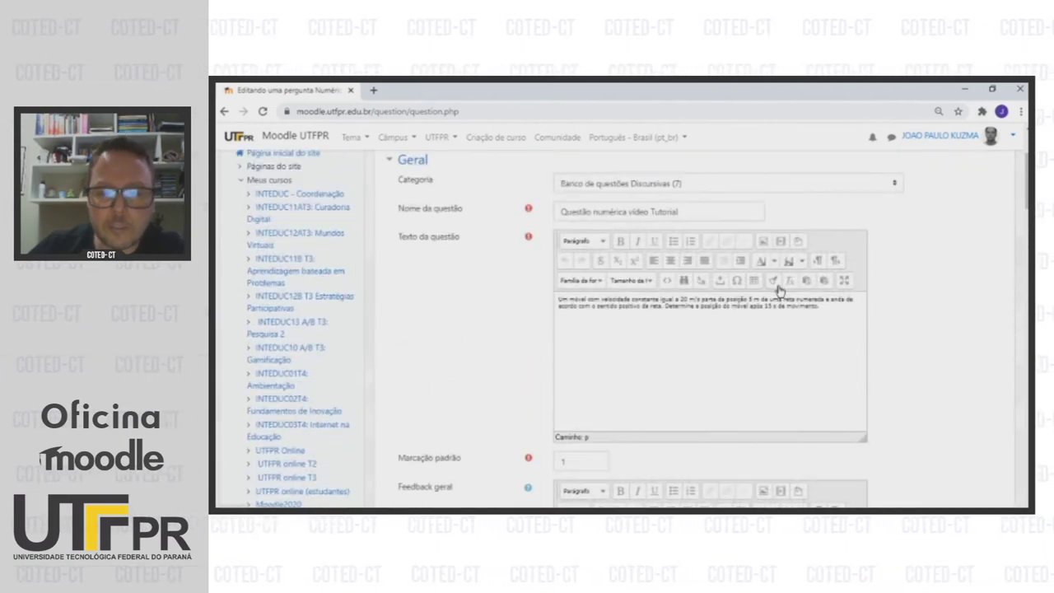
scroll(778, 290, down, 10)
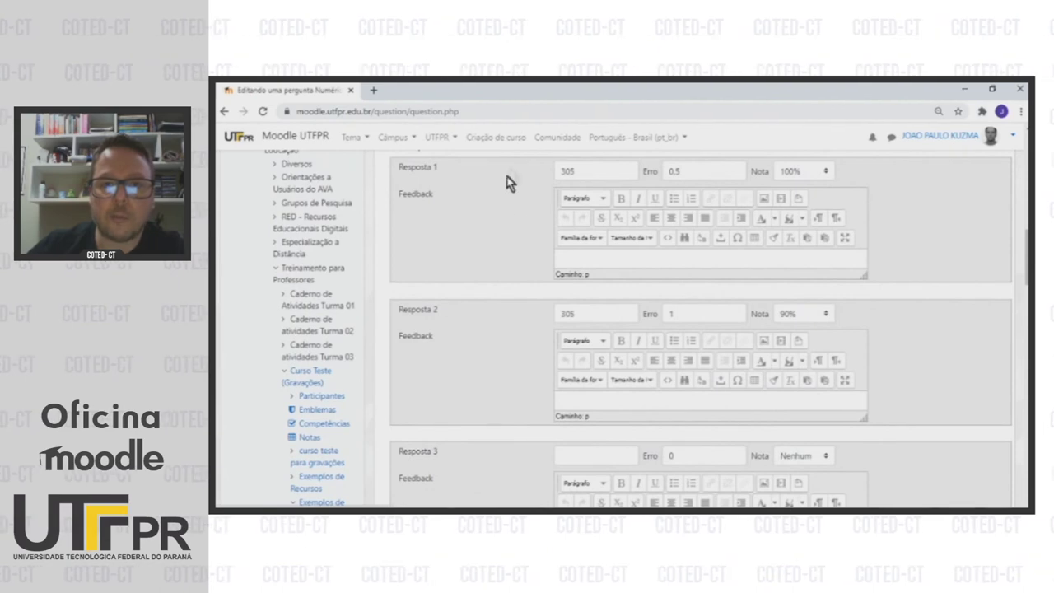
scroll(772, 252, down, 3)
scroll(772, 252, down, 5)
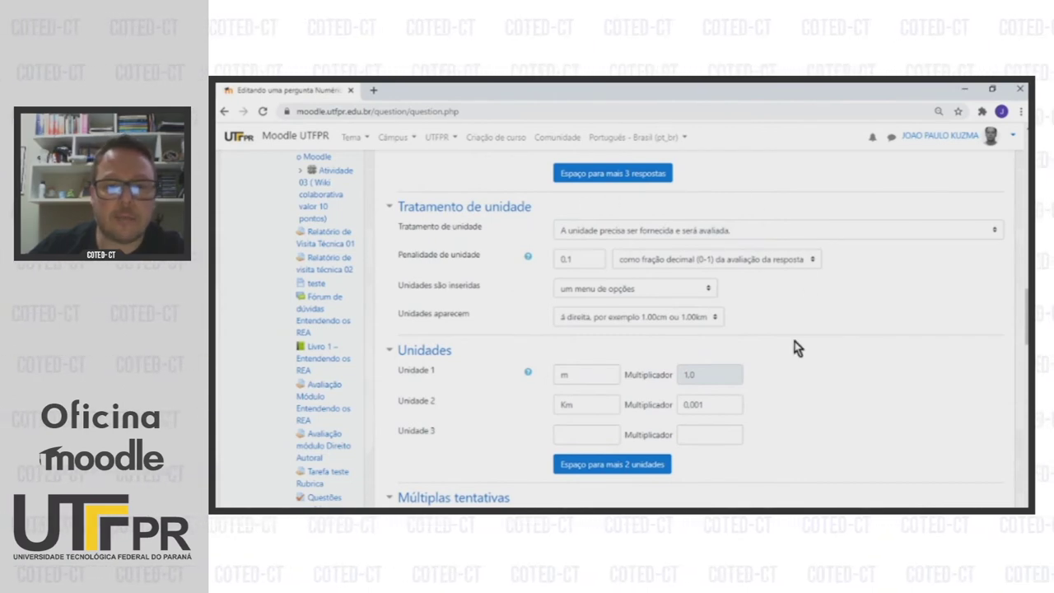
scroll(795, 343, down, 3)
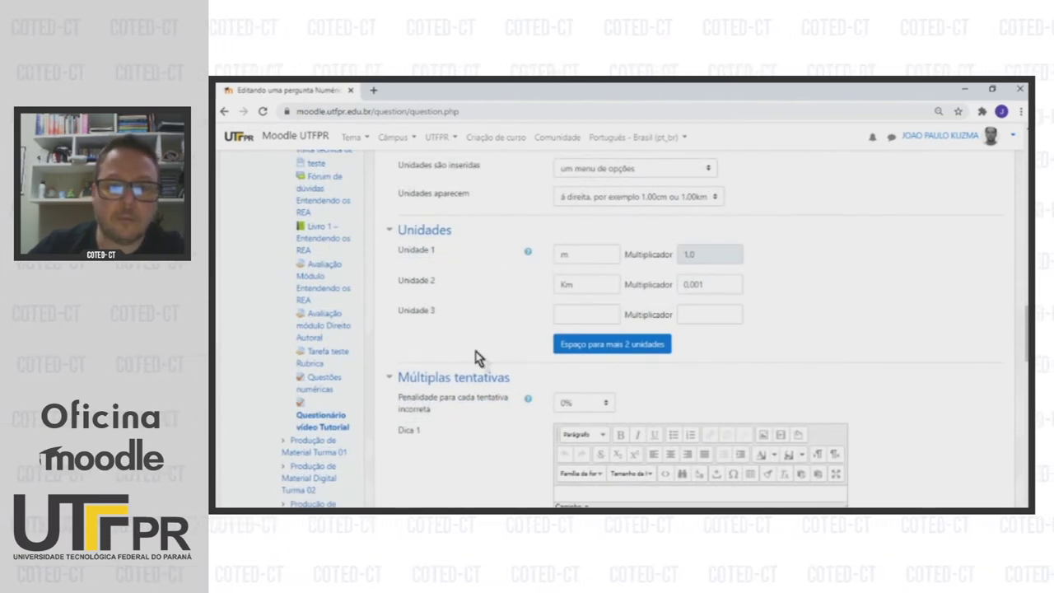
scroll(769, 375, down, 8)
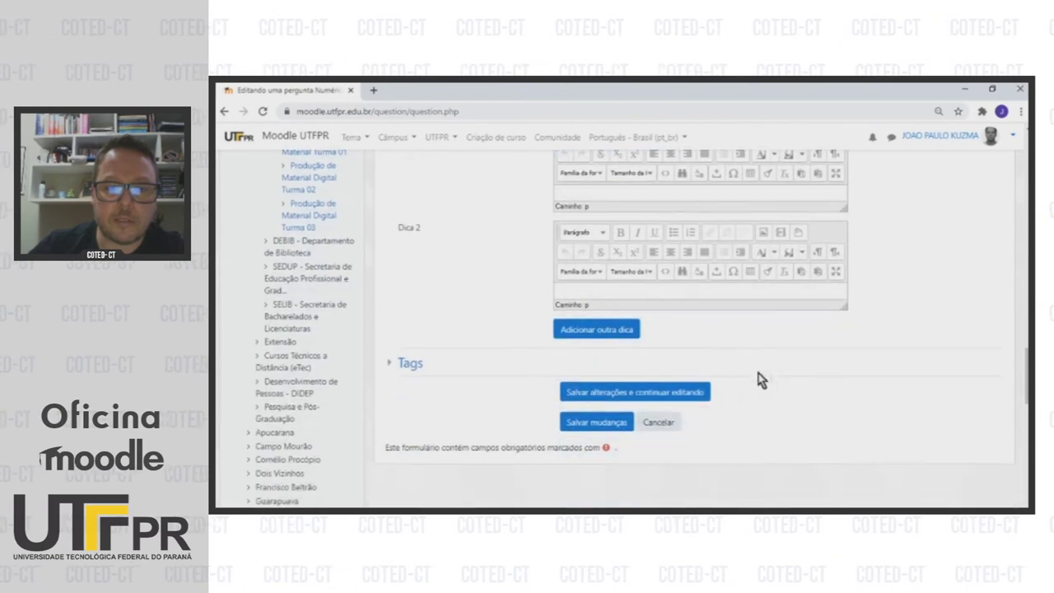
scroll(634, 406, down, 2)
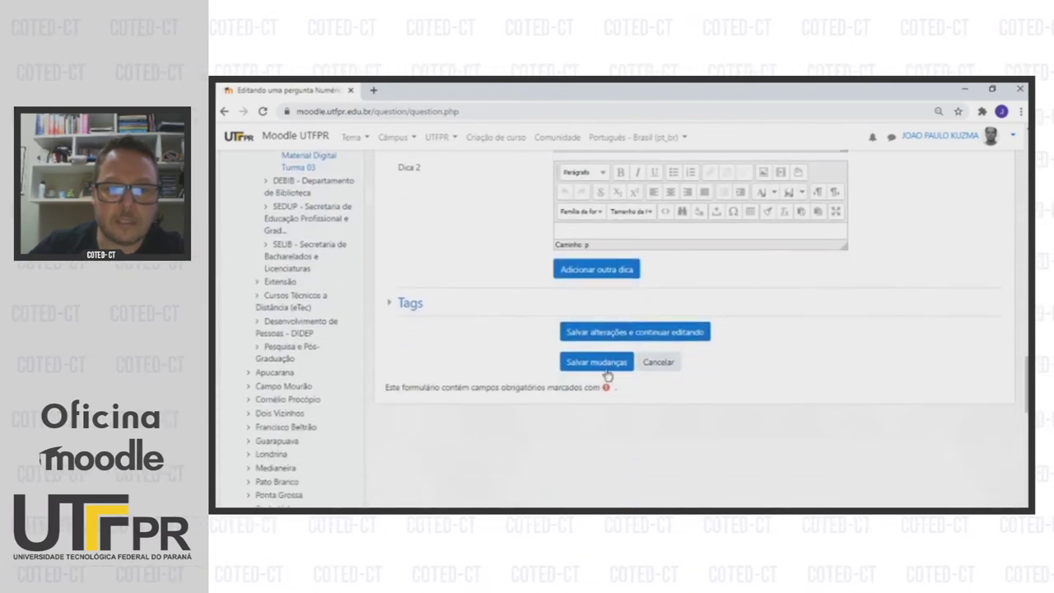
Step: Save the numerical question and open its preview from the quiz
click(607, 364)
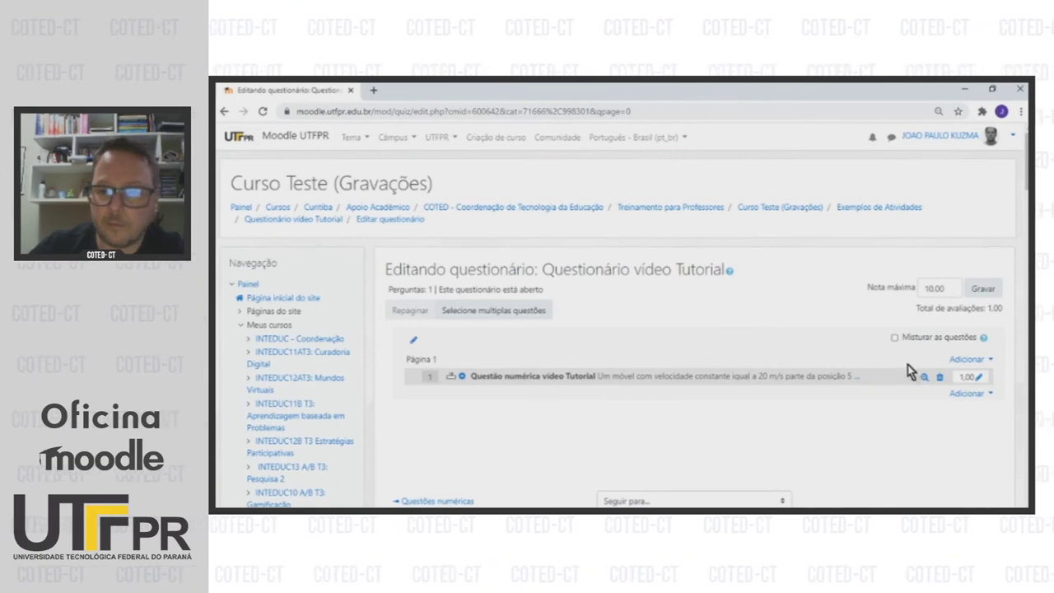
click(924, 377)
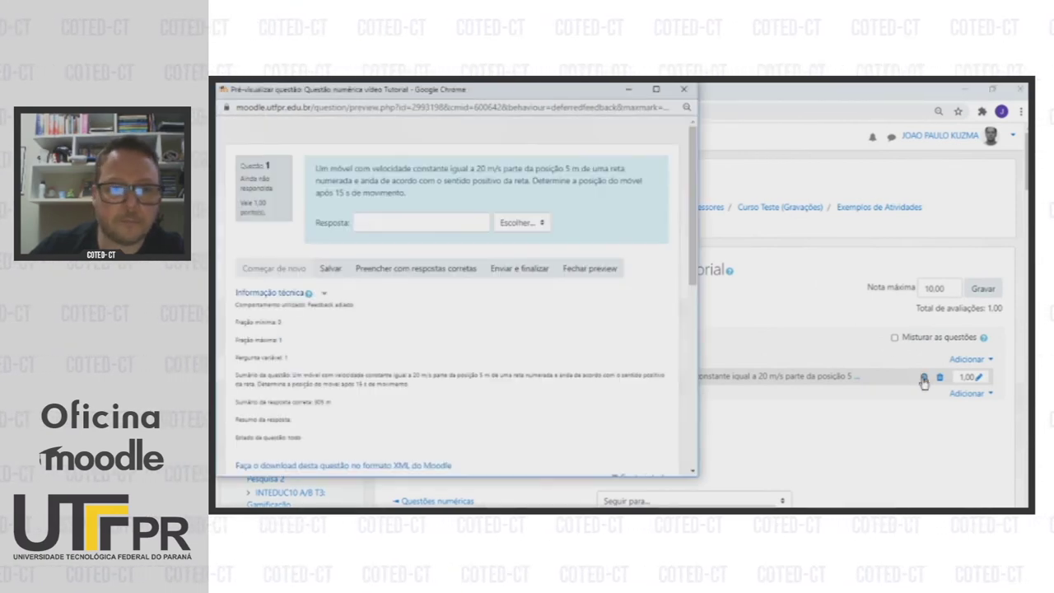
Step: Check the unit choices offered in the preview and have it filled in with the correct answers
click(542, 224)
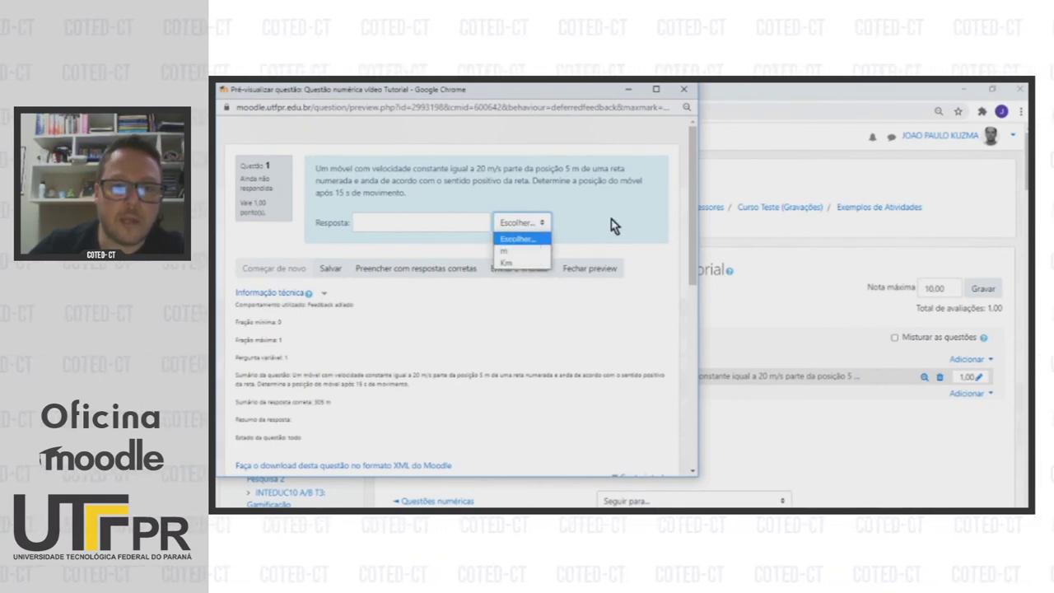
click(581, 225)
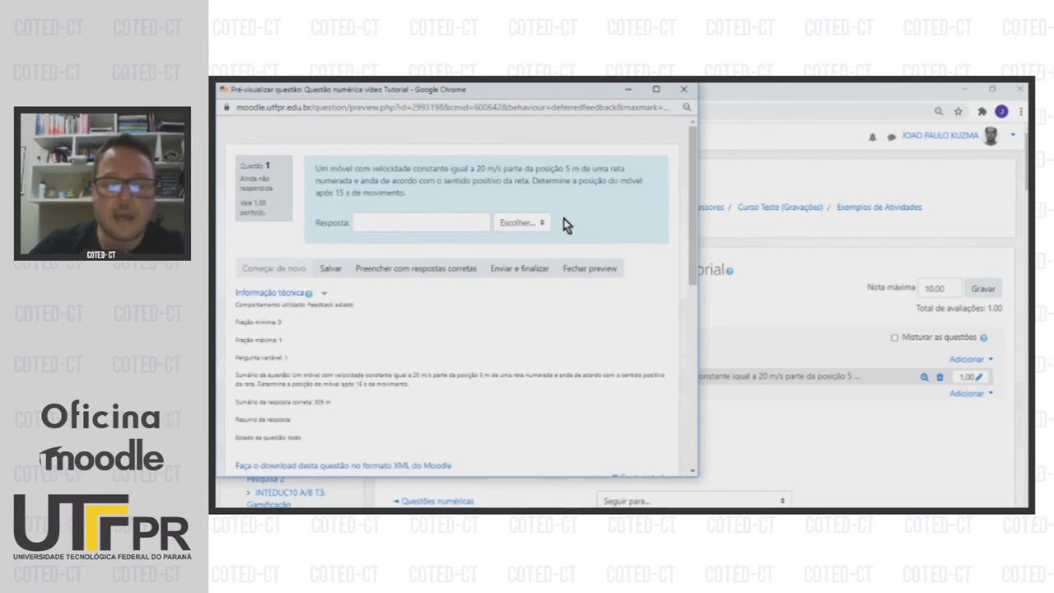
click(436, 219)
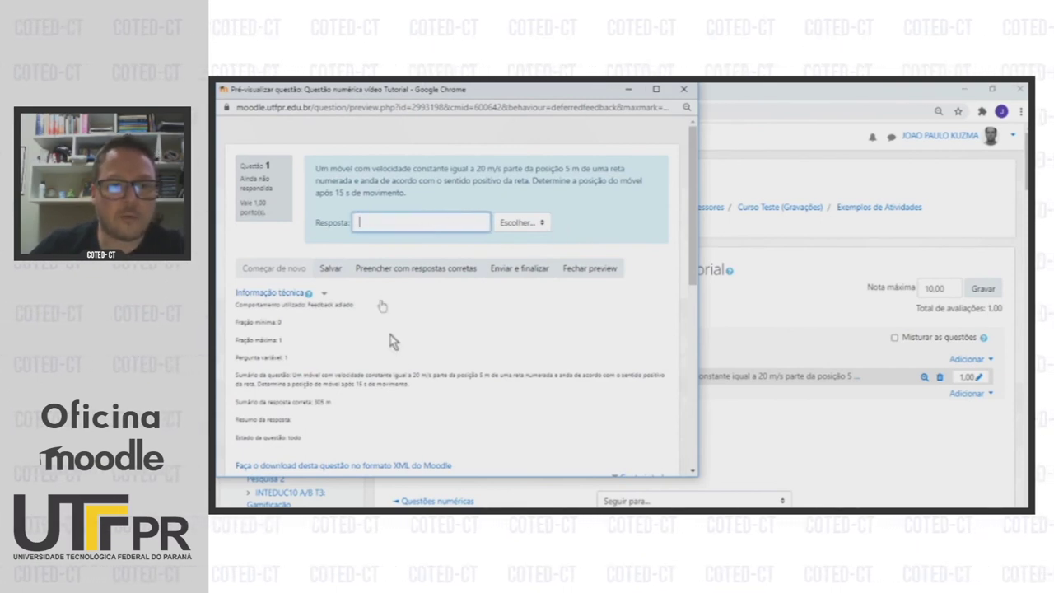
click(436, 275)
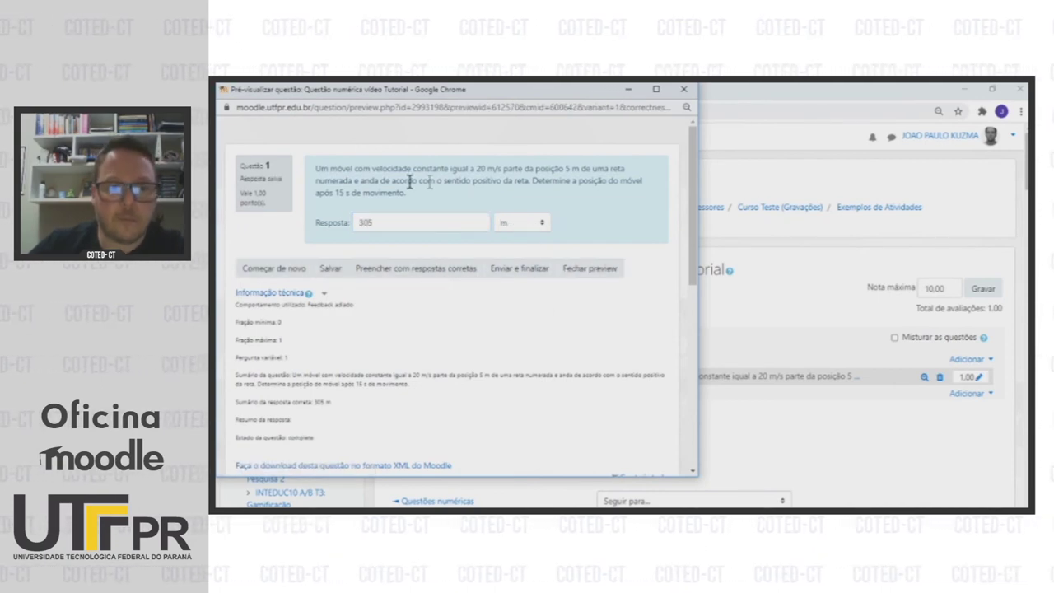